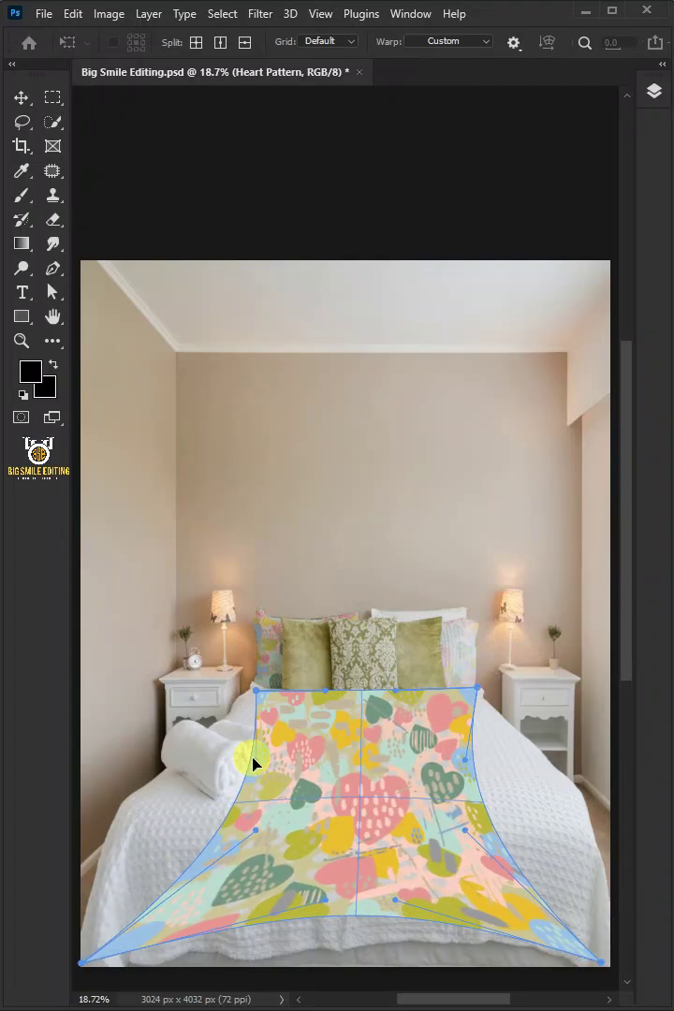
- Stretch and bulge the heart pattern across the bed, pulling its bottom edge down the sheet
left_click_drag(465, 753, 557, 782)
left_click_drag(375, 805, 390, 895)
left_click_drag(318, 913, 292, 937)
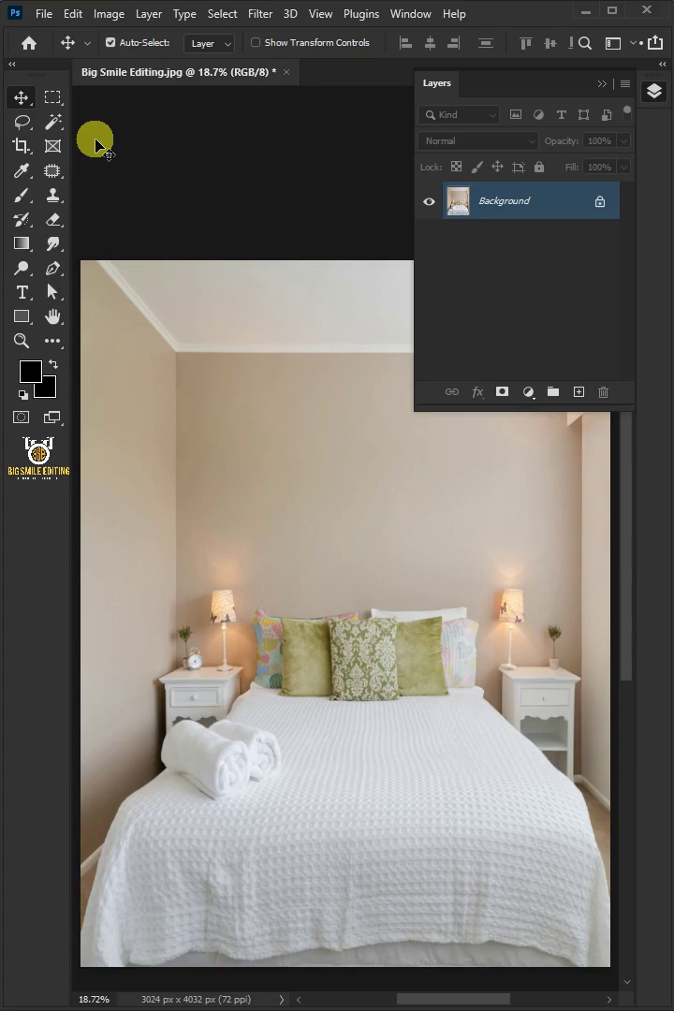
- Quick-select the white bedsheet, subtracting the rolled towel and the bed's bottom strip
left_click(53, 122)
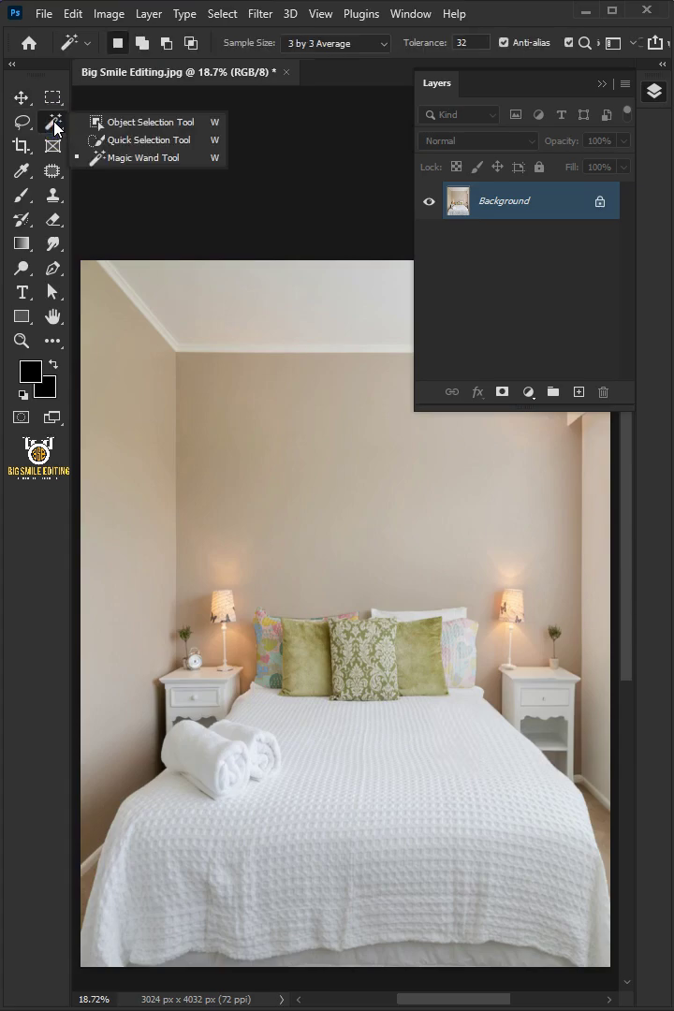
left_click(132, 142)
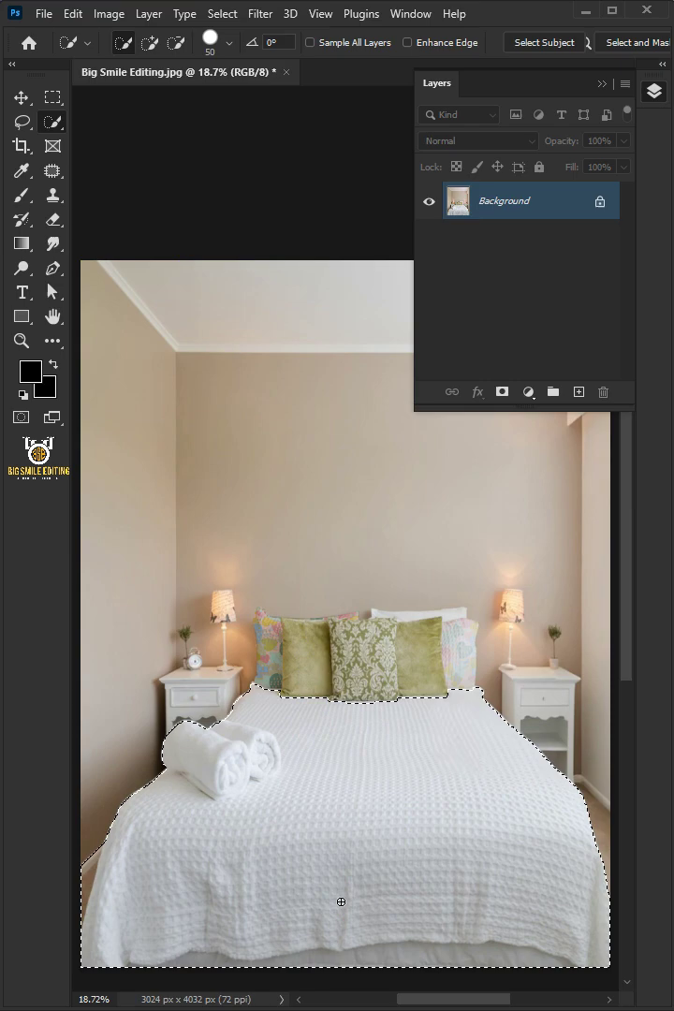
left_click(178, 44)
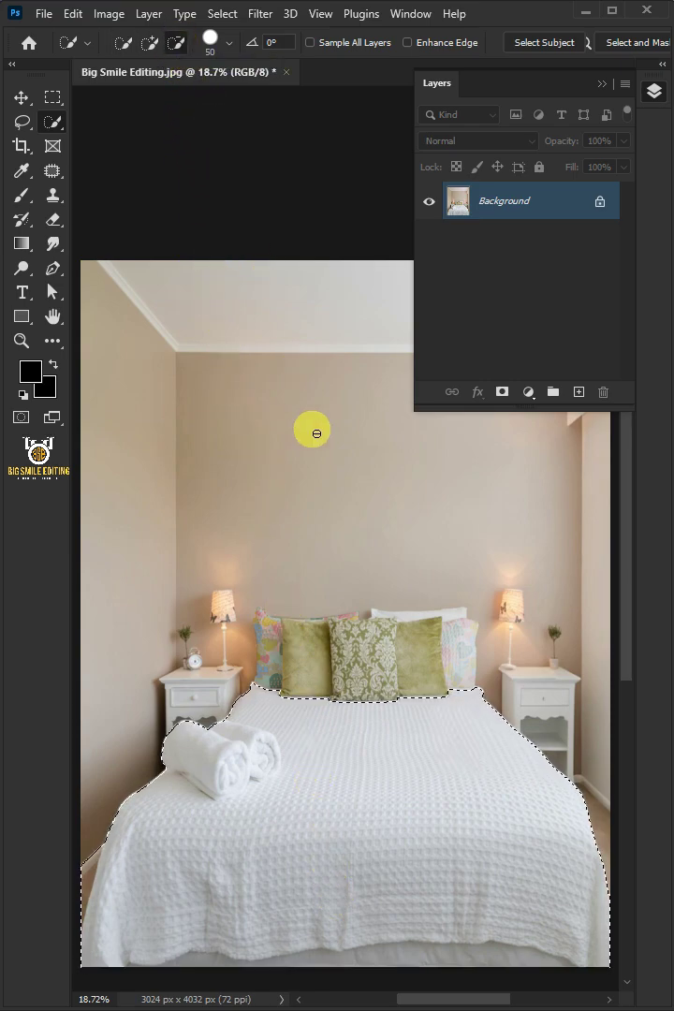
mouse_move(455, 957)
left_mouse_down()
mouse_move(316, 974)
mouse_move(172, 969)
mouse_move(86, 866)
mouse_move(166, 752)
mouse_move(218, 767)
mouse_move(280, 770)
mouse_move(262, 738)
mouse_move(349, 722)
mouse_move(512, 579)
mouse_move(565, 427)
mouse_move(575, 314)
left_mouse_up()
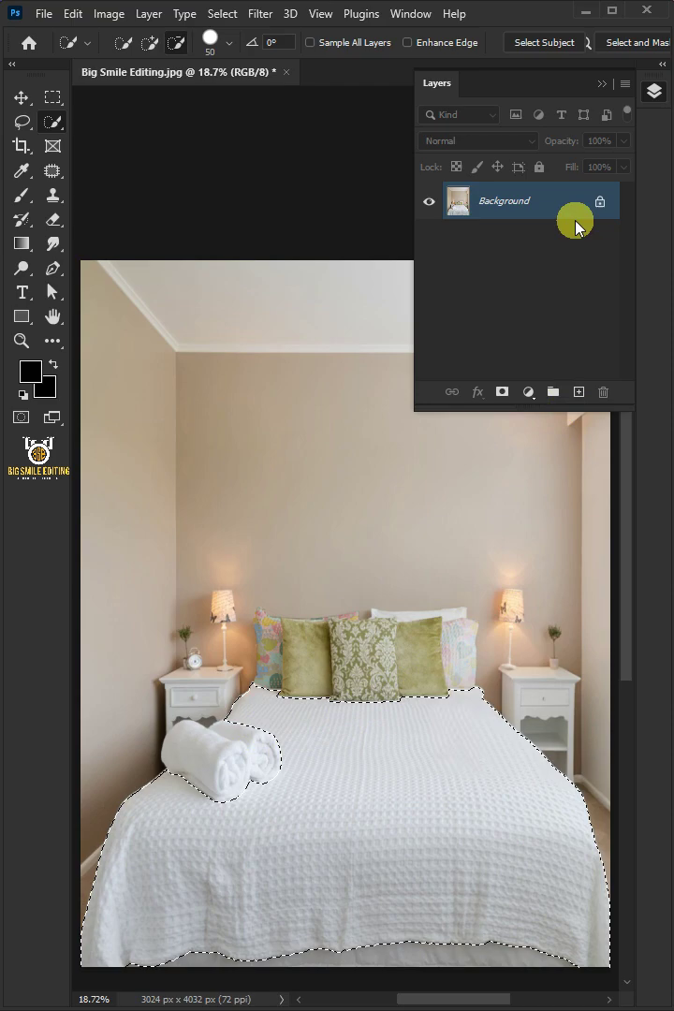
- Duplicate the selected bedsheet to a layer named Bed Sheet and convert it to a smart object
key("ctrl+j")
left_click(500, 206)
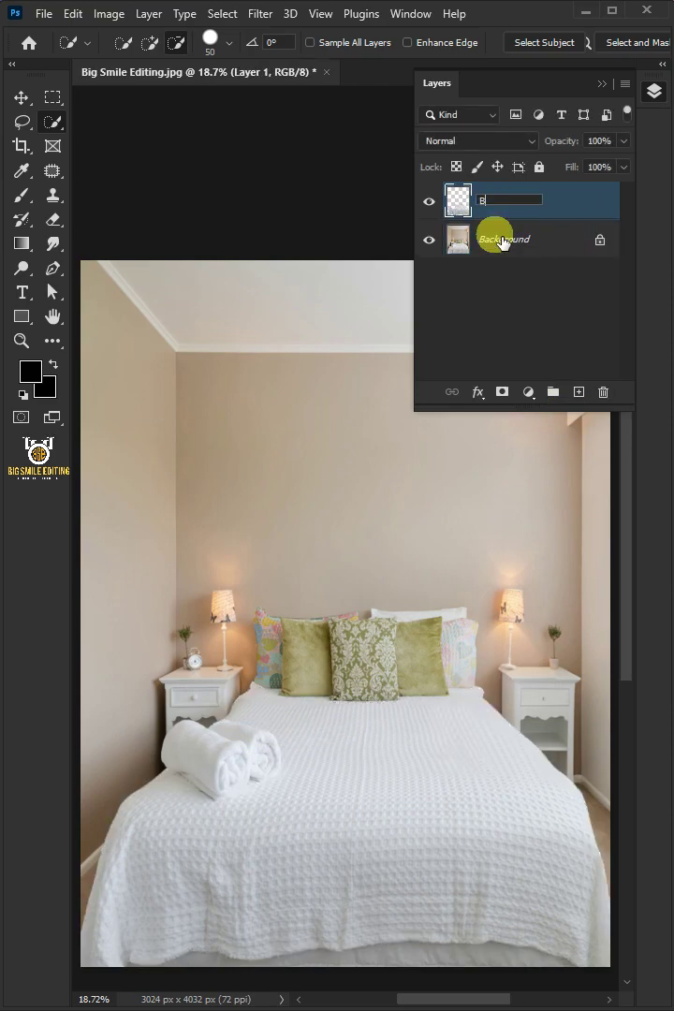
left_click(595, 205)
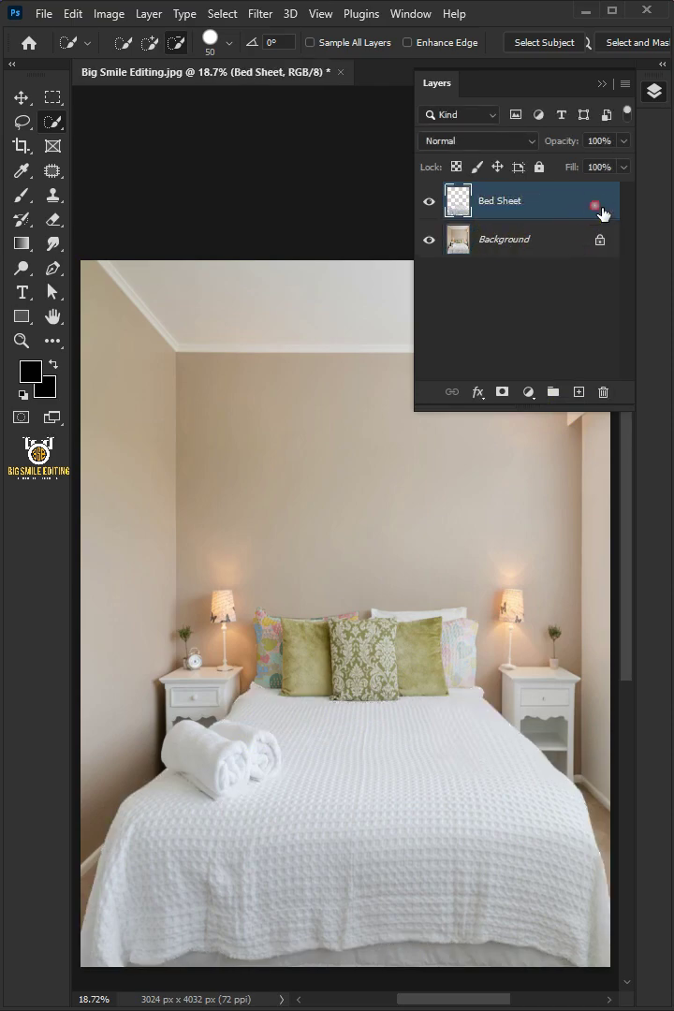
right_click(482, 202)
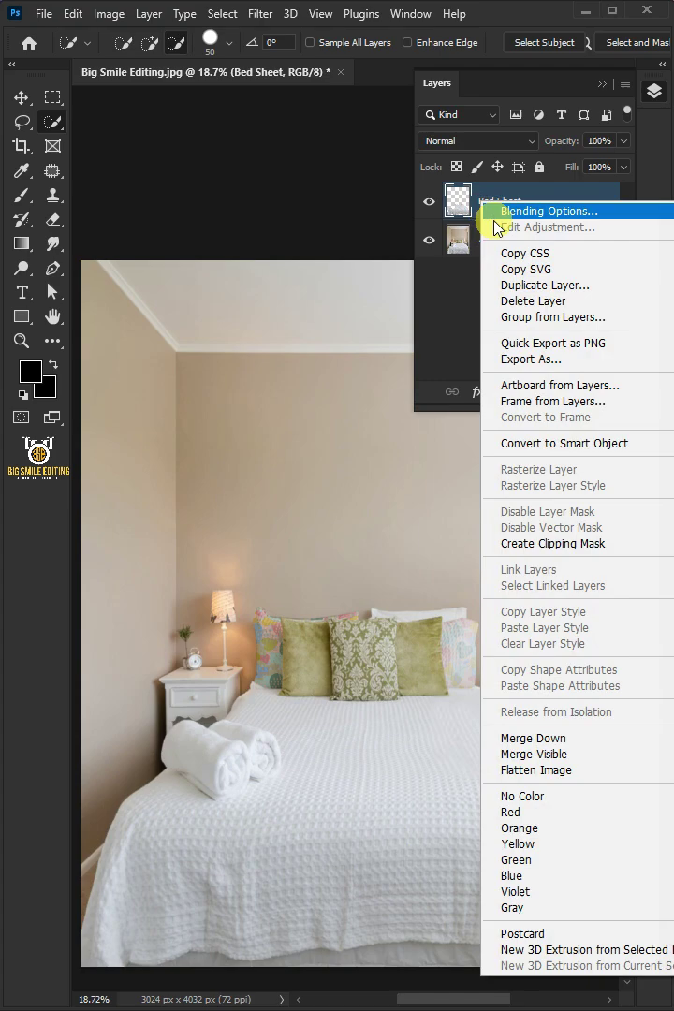
left_click(538, 443)
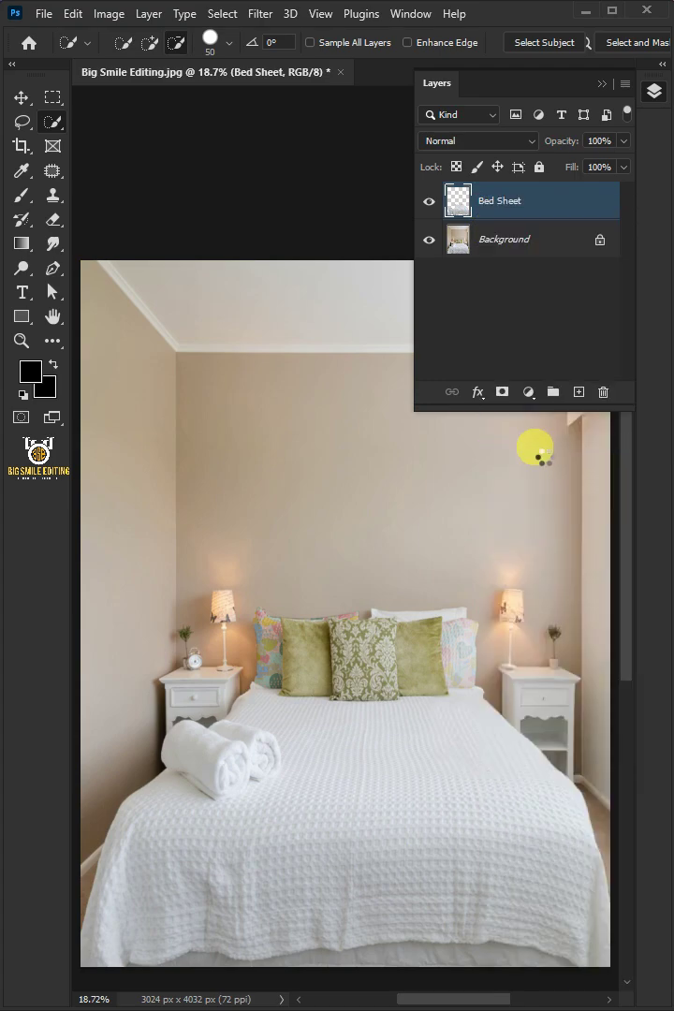
- Apply Levels to the Bed Sheet layer with input levels 70 and 215
left_click(109, 15)
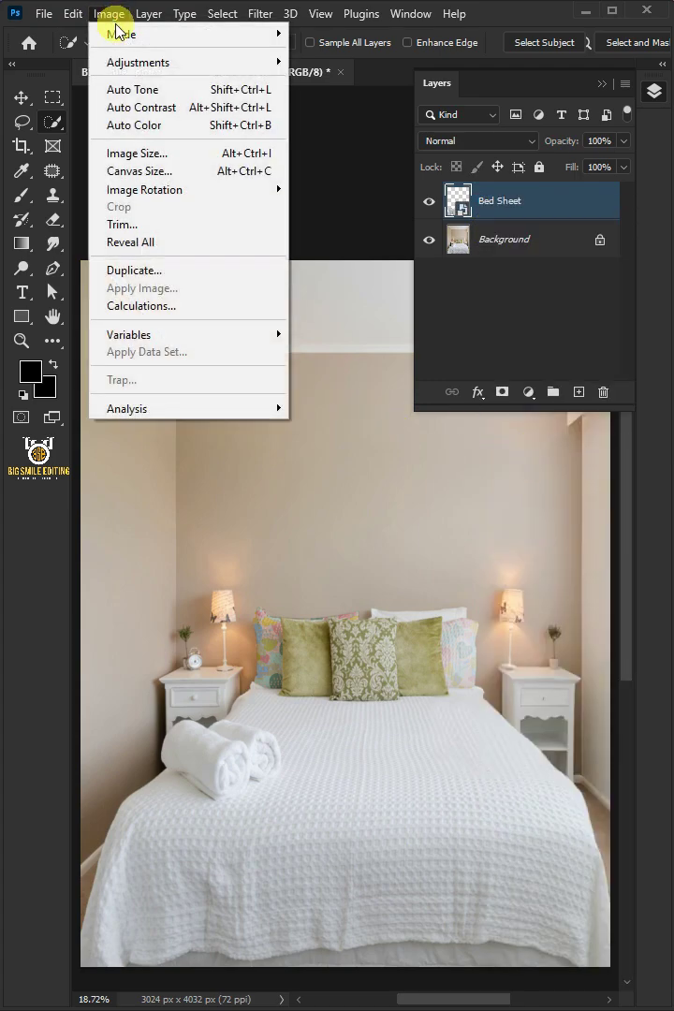
left_click(147, 65)
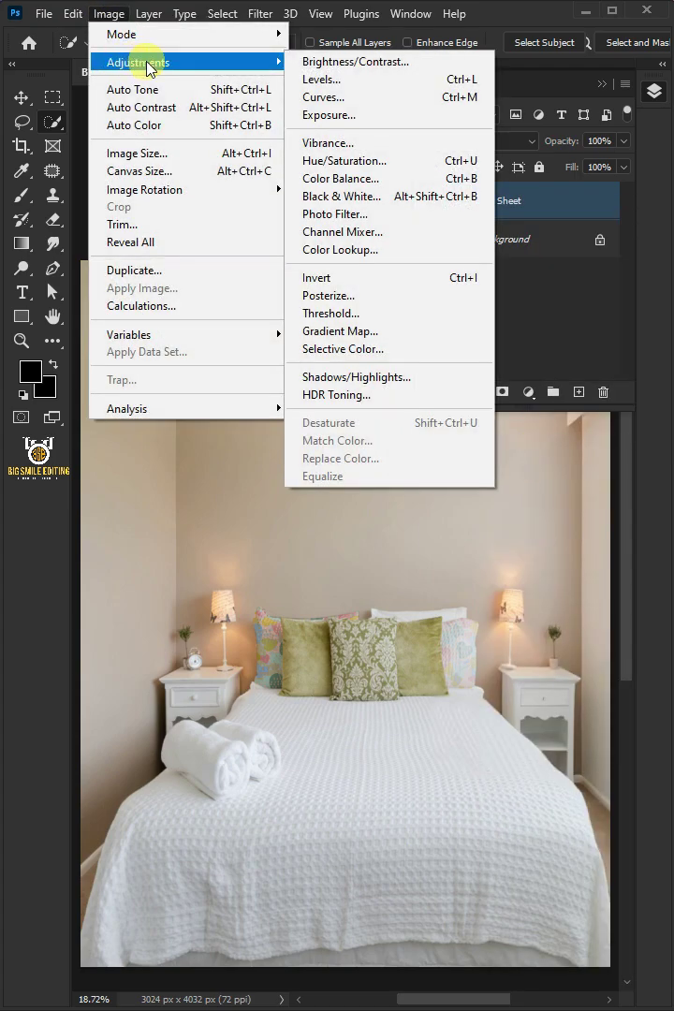
left_click(318, 80)
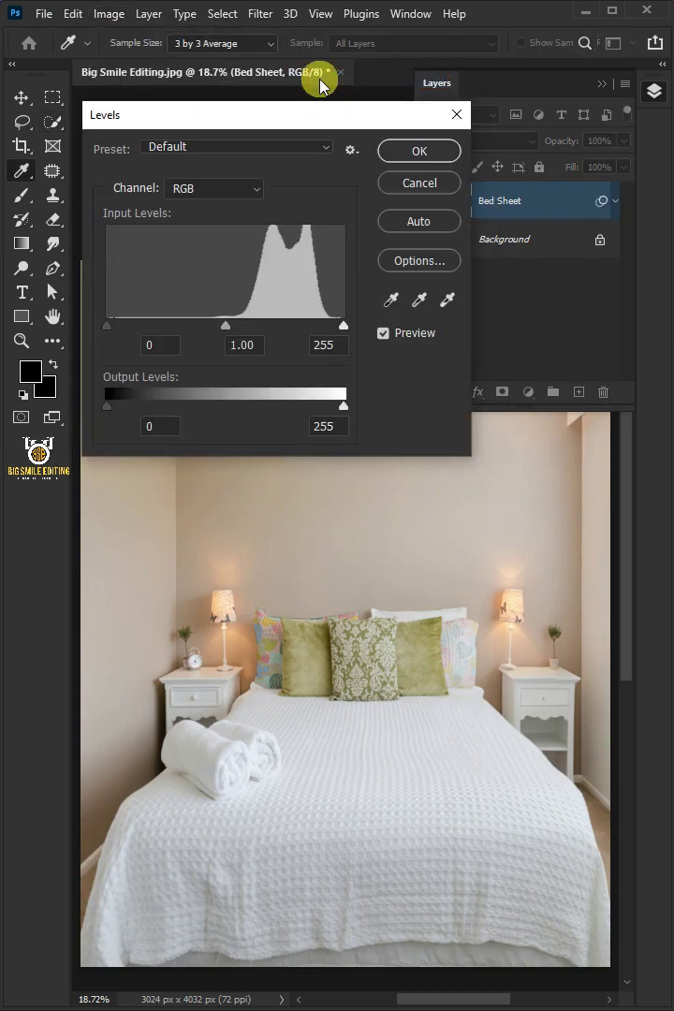
left_click_drag(344, 328, 306, 356)
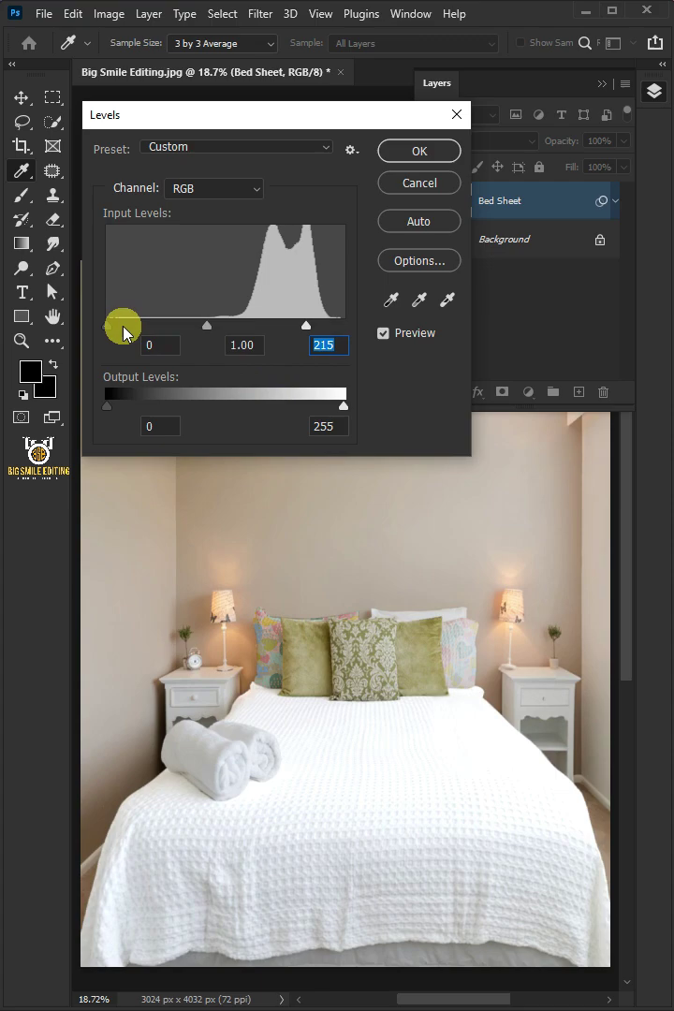
left_click_drag(118, 327, 180, 363)
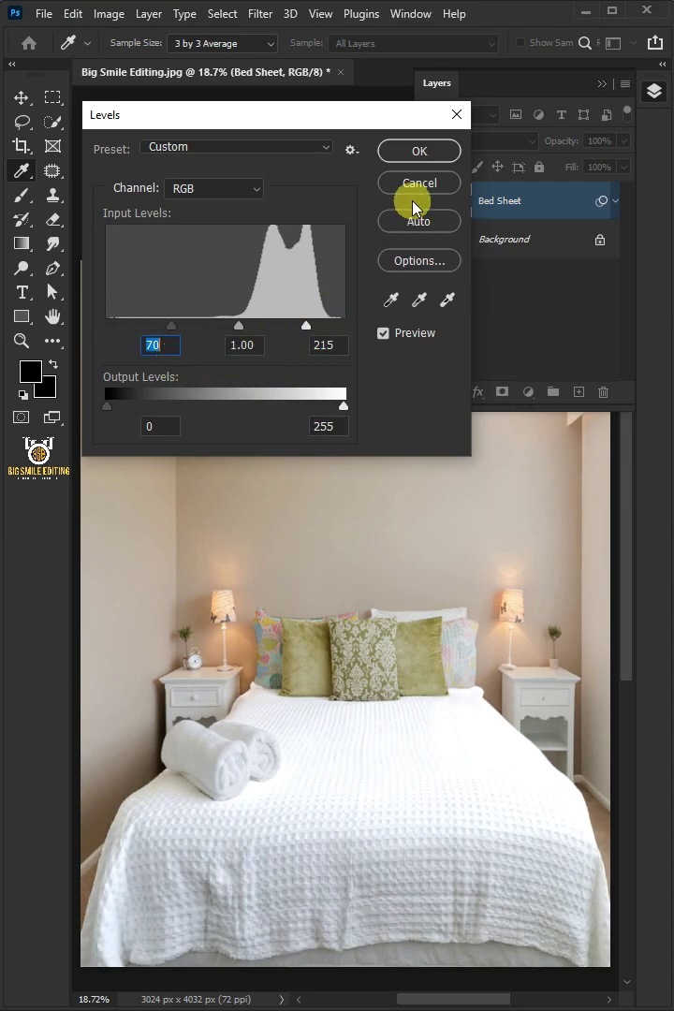
left_click(419, 152)
key("w")
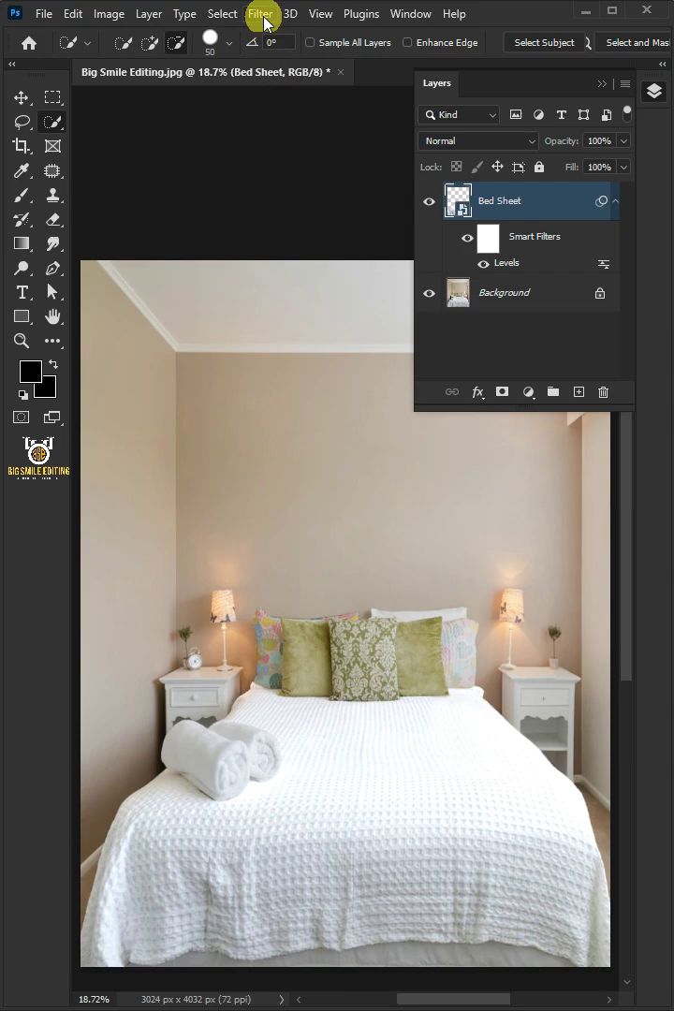
- Soften the Bed Sheet layer with a 4-pixel Gaussian Blur
left_click(260, 13)
mouse_move(280, 255)
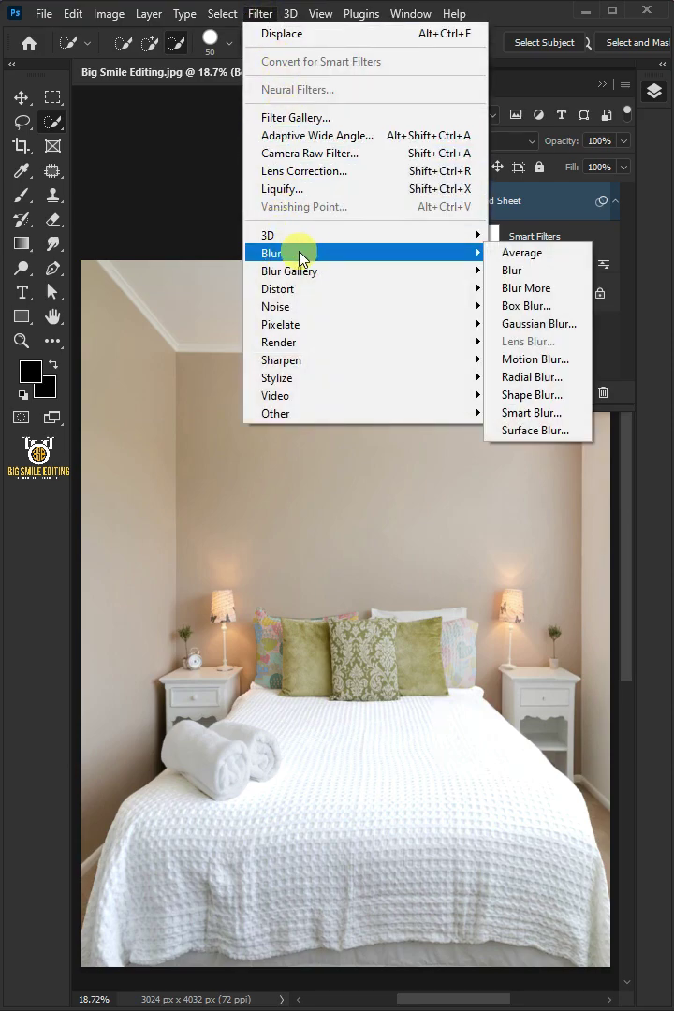
left_click(513, 323)
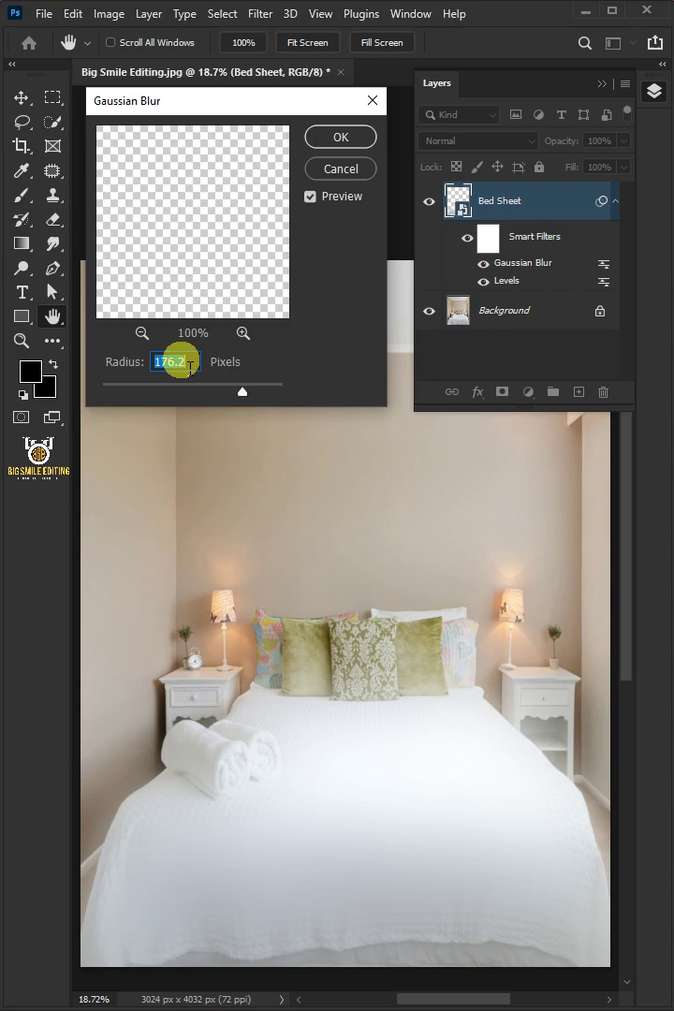
type("4")
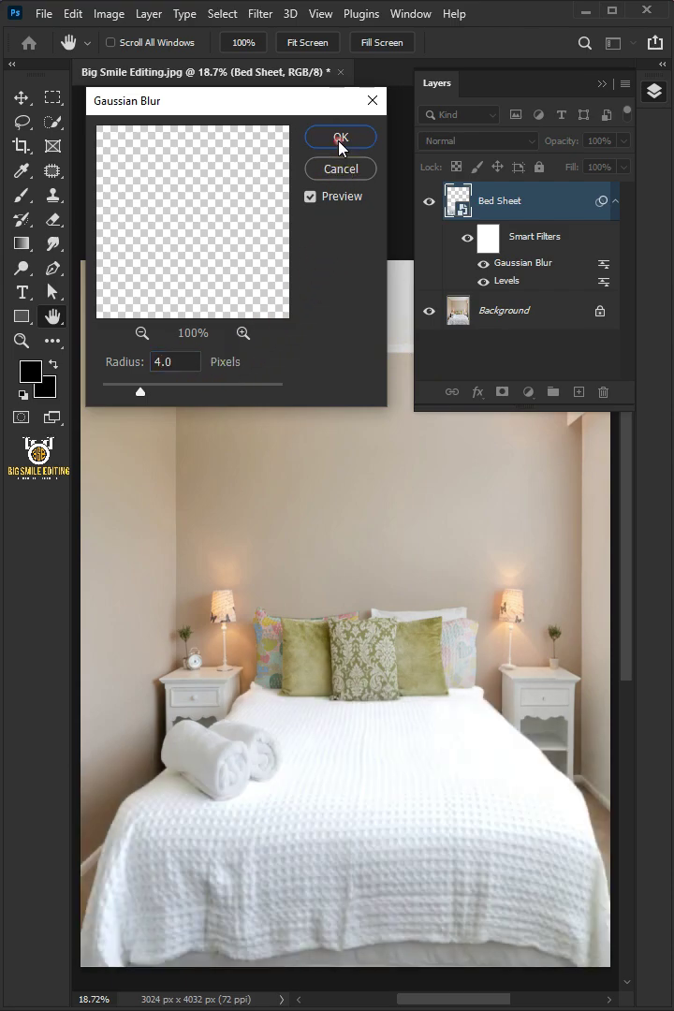
left_click(341, 139)
key("w")
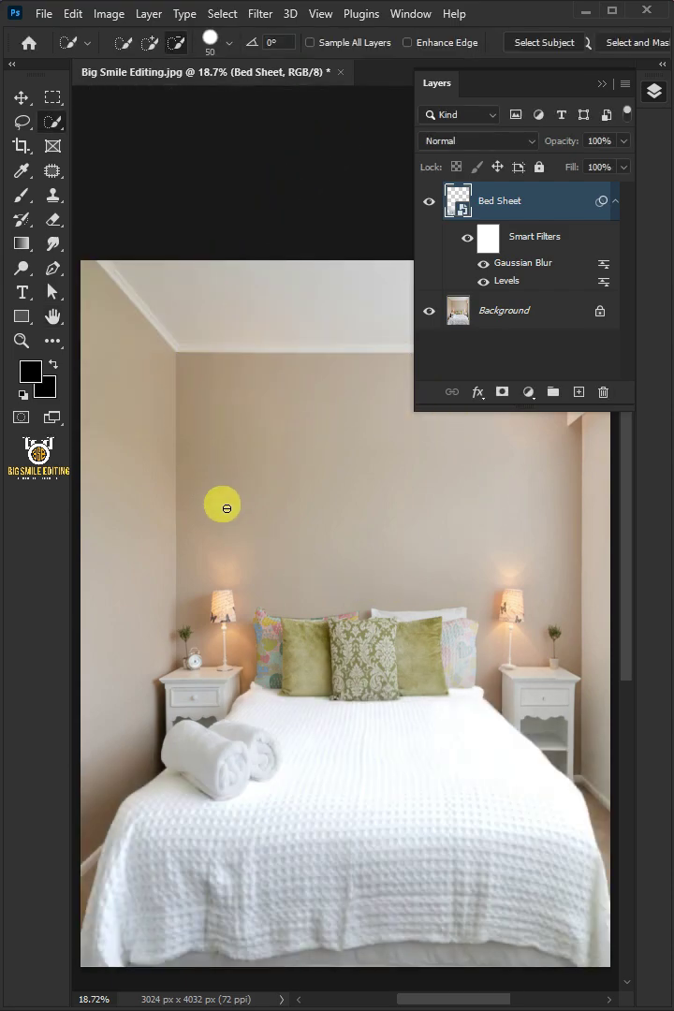
- Save the document as Displacement in Photoshop (*.PSD) format
left_click(44, 14)
left_click(102, 238)
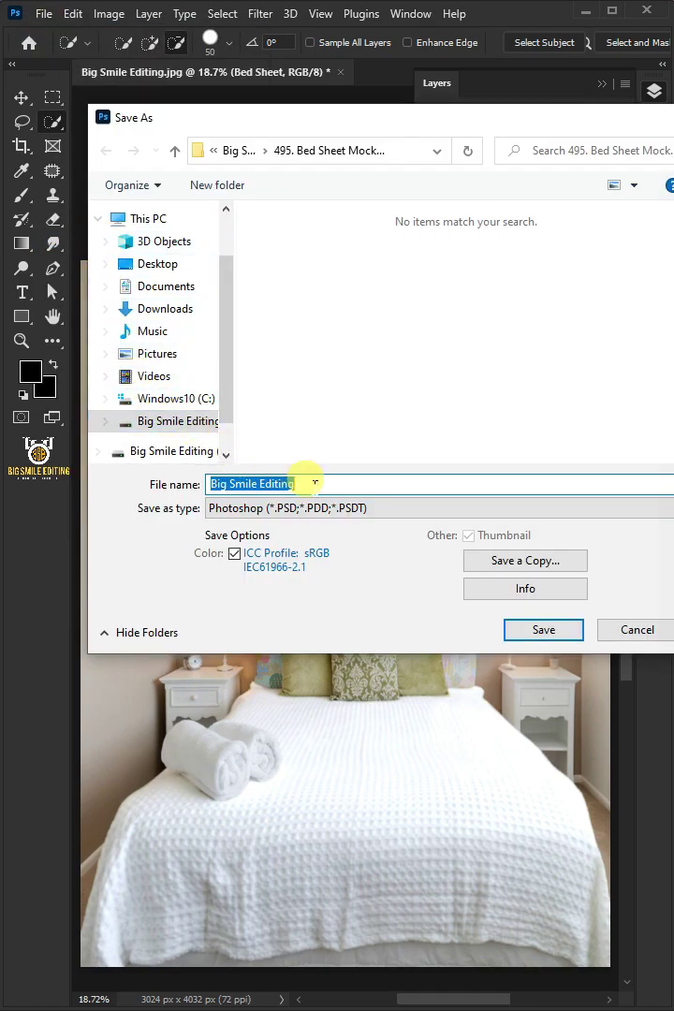
type("Displacement")
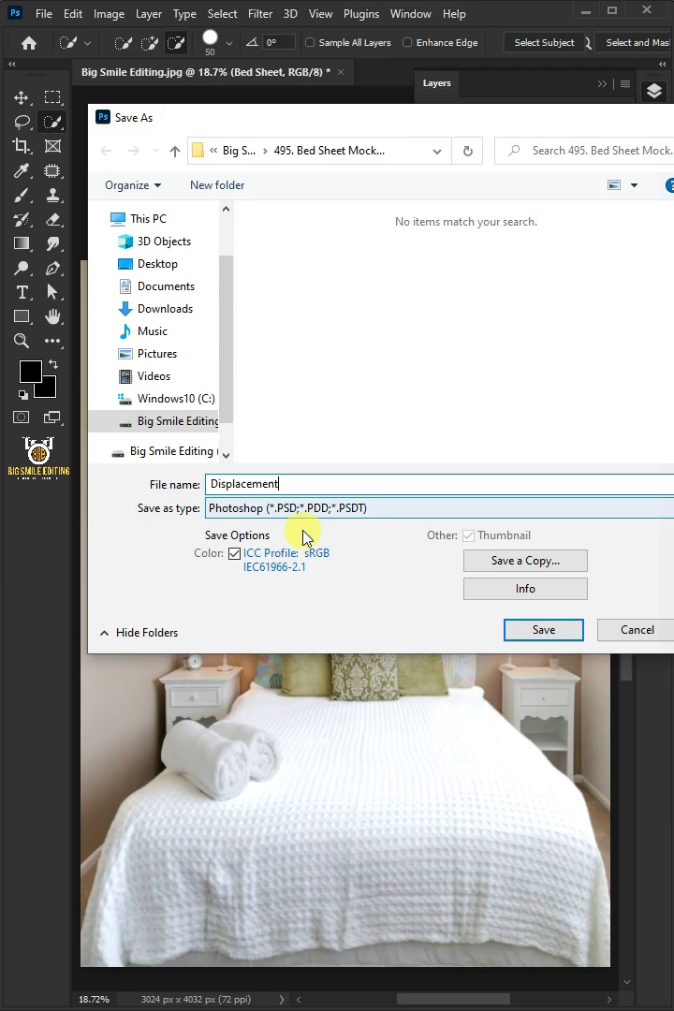
left_click(216, 515)
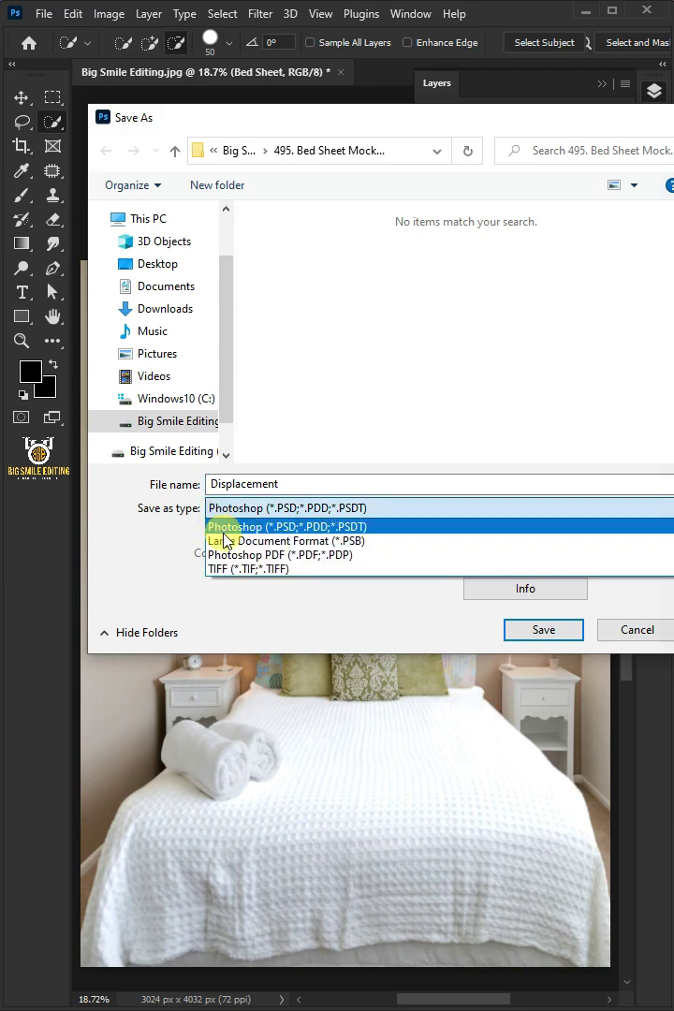
left_click(350, 527)
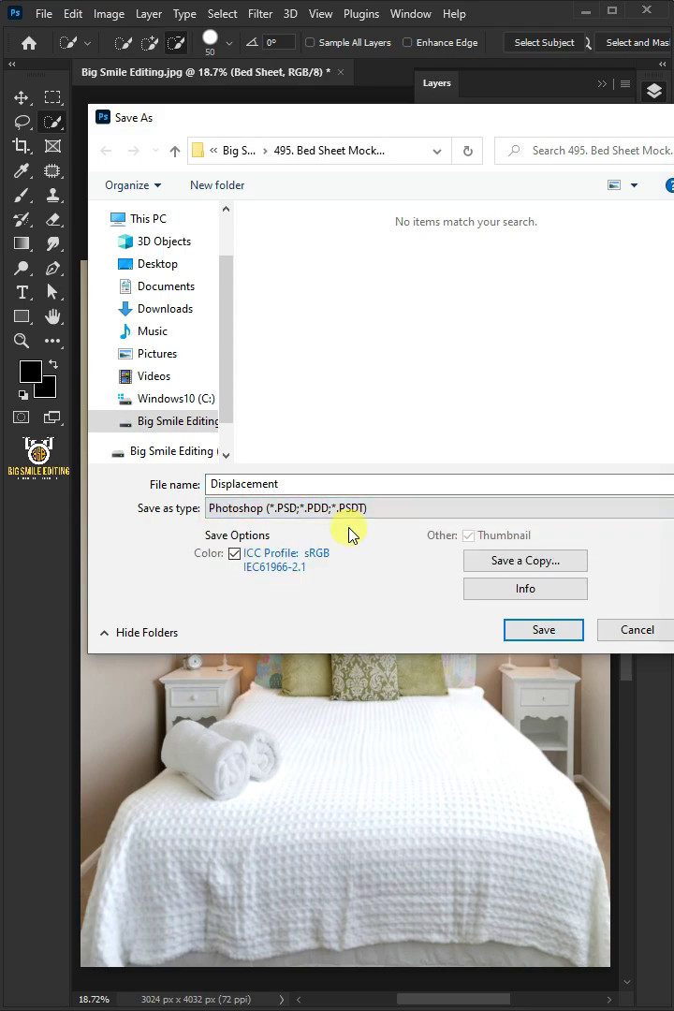
left_click(531, 631)
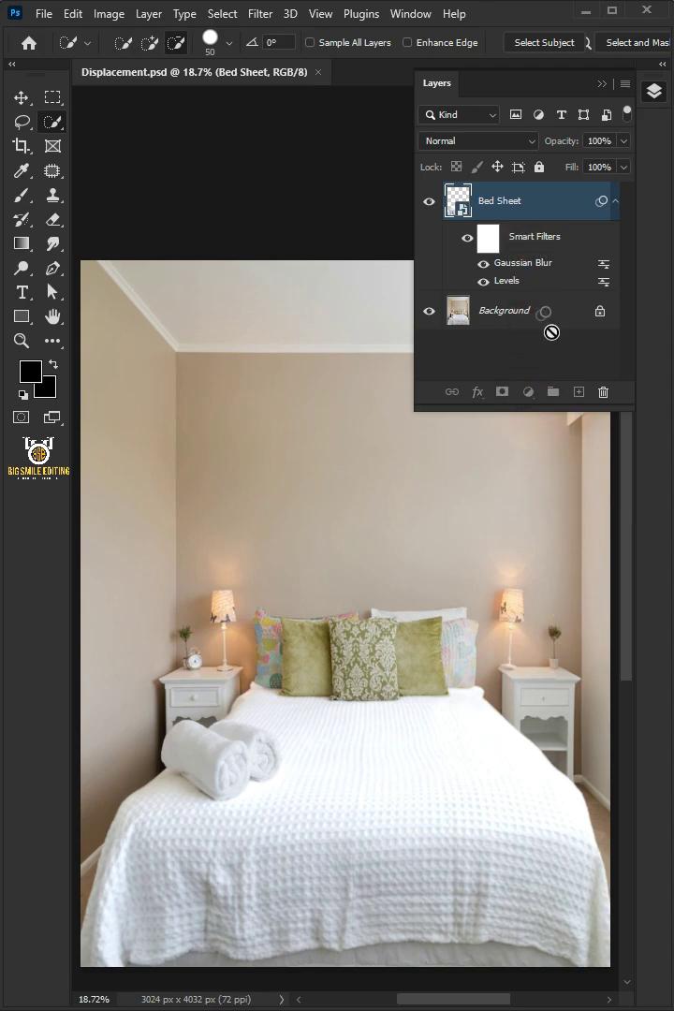
- Delete the Bed Sheet smart filters and draw a black rectangle over the bed
left_click_drag(614, 402, 608, 397)
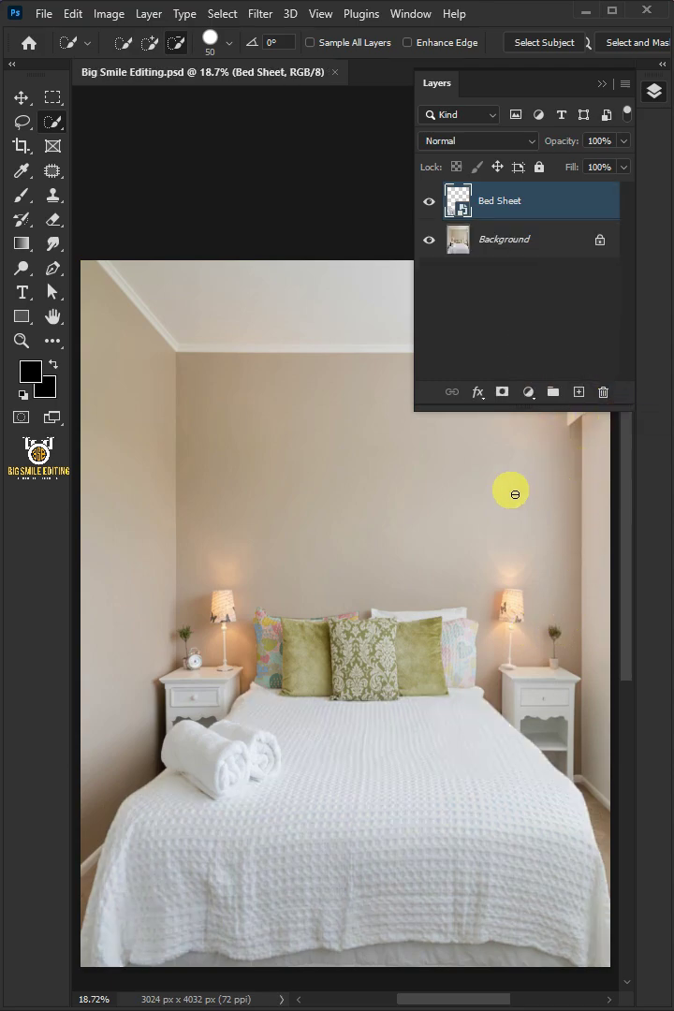
left_click_drag(21, 320, 128, 319)
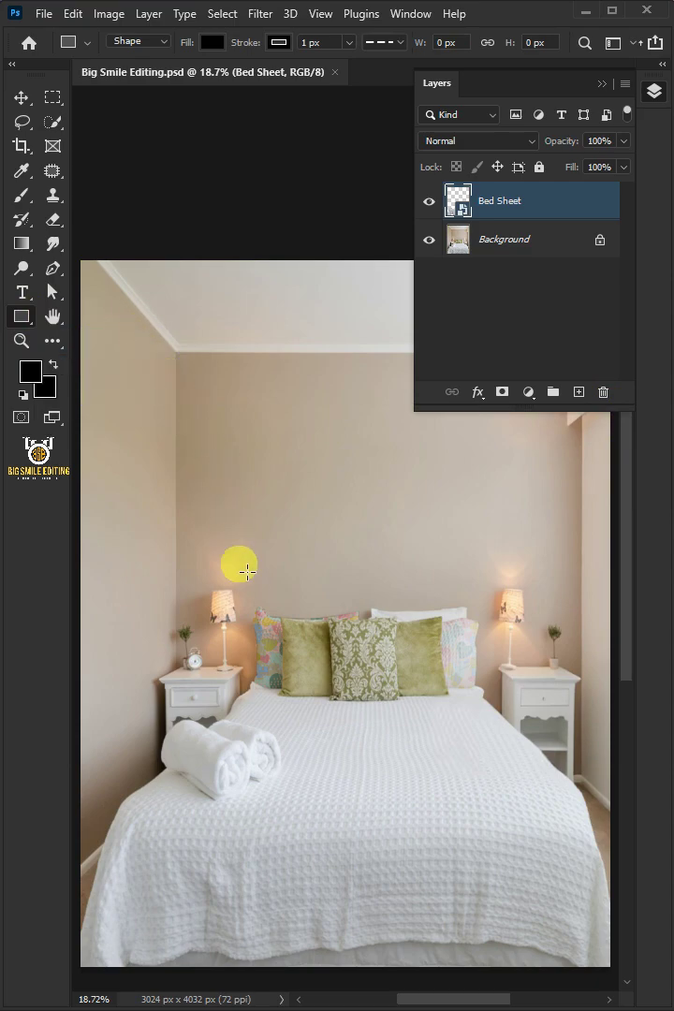
left_click_drag(257, 610, 610, 965)
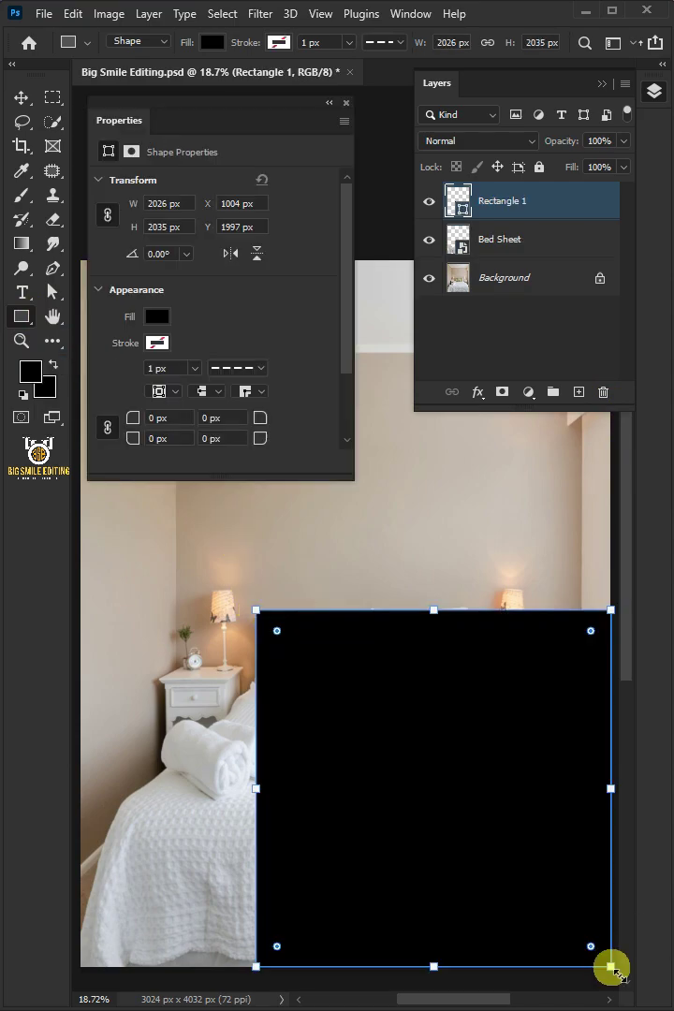
- Convert Rectangle 1 into a smart object
left_click(346, 103)
right_click(480, 202)
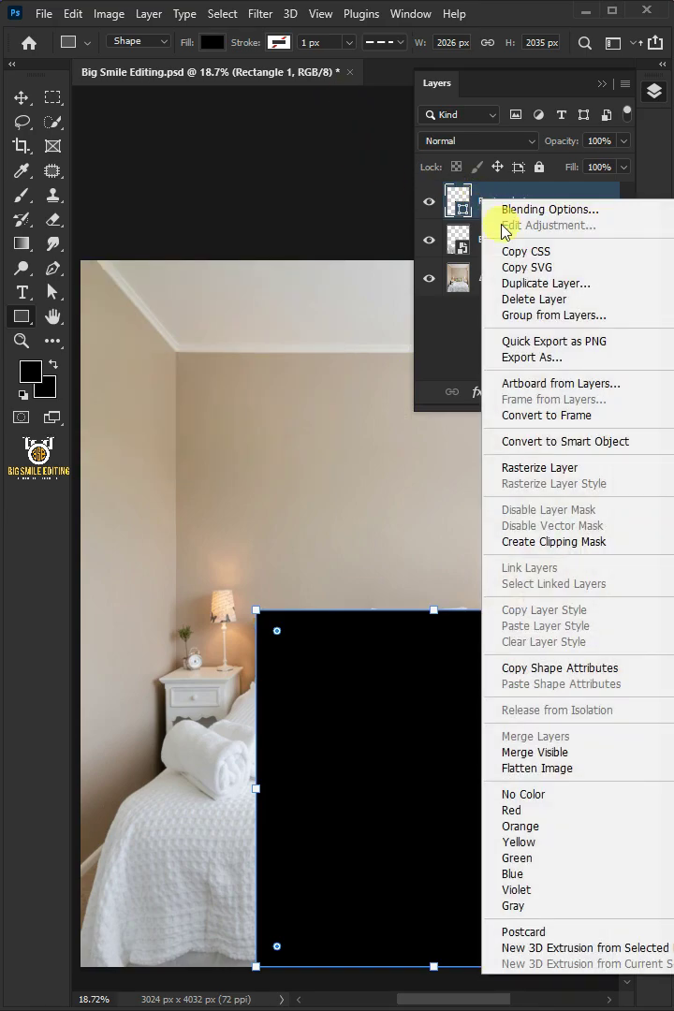
left_click(543, 444)
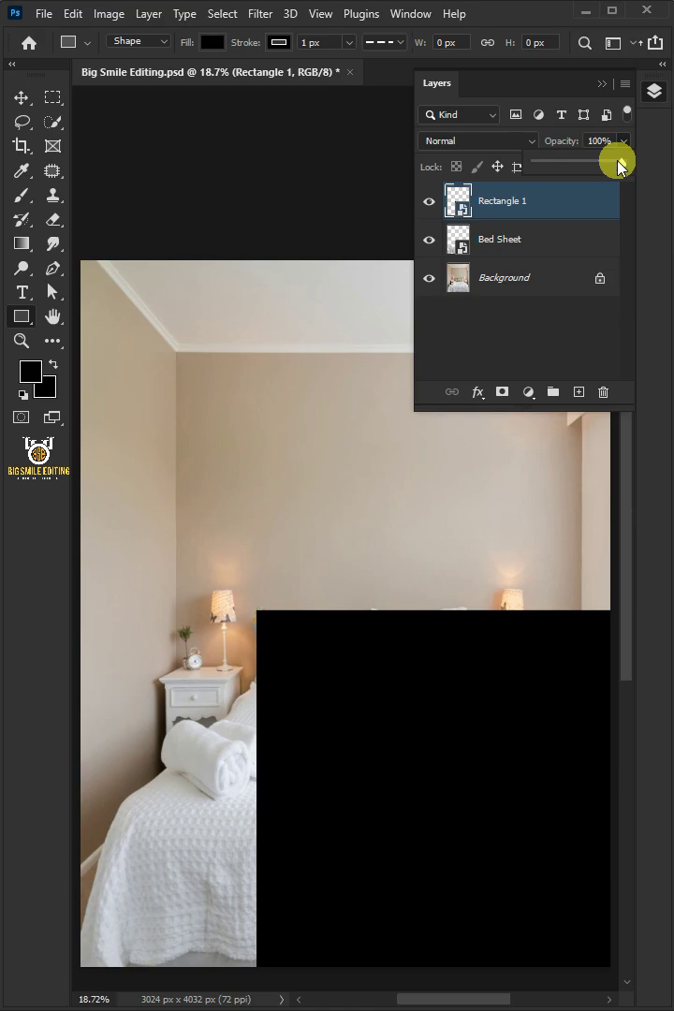
- Set Rectangle 1 to 50% opacity and distort its corners to the bed's perspective
left_click_drag(582, 166, 578, 163)
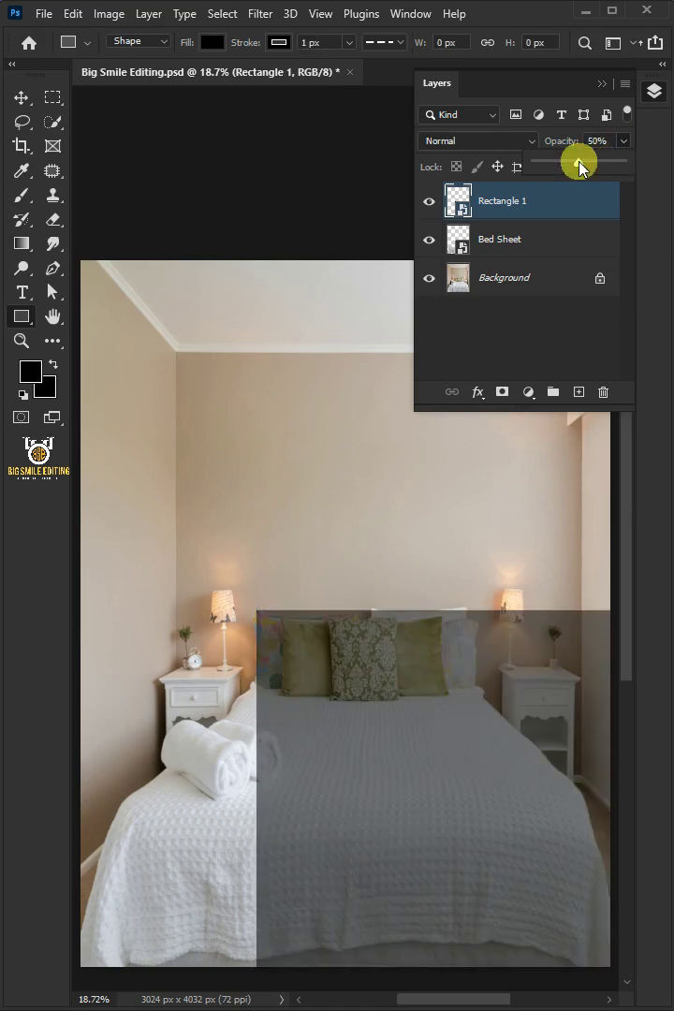
key("ctrl+t")
right_click(394, 769)
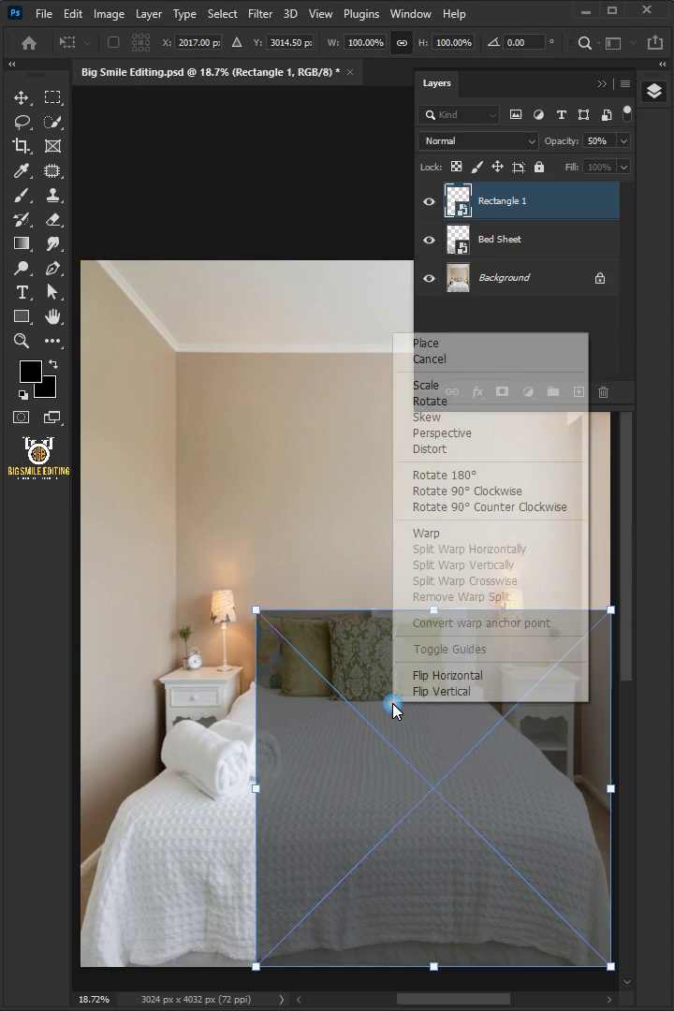
left_click(417, 450)
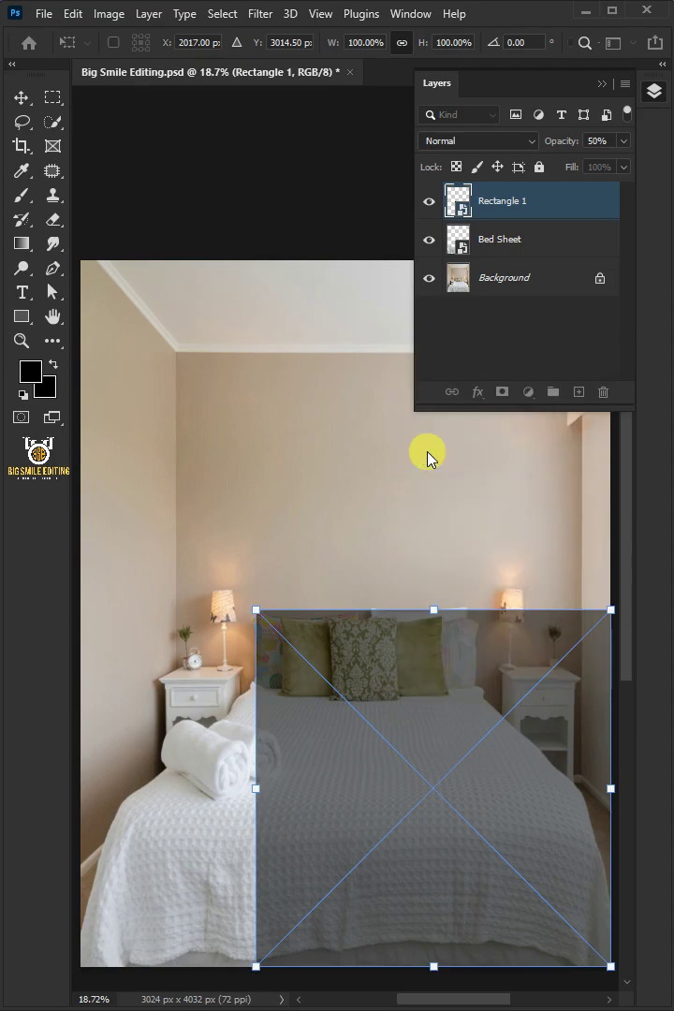
left_click_drag(610, 609, 482, 676)
left_click_drag(256, 609, 250, 677)
left_click_drag(265, 966, 76, 965)
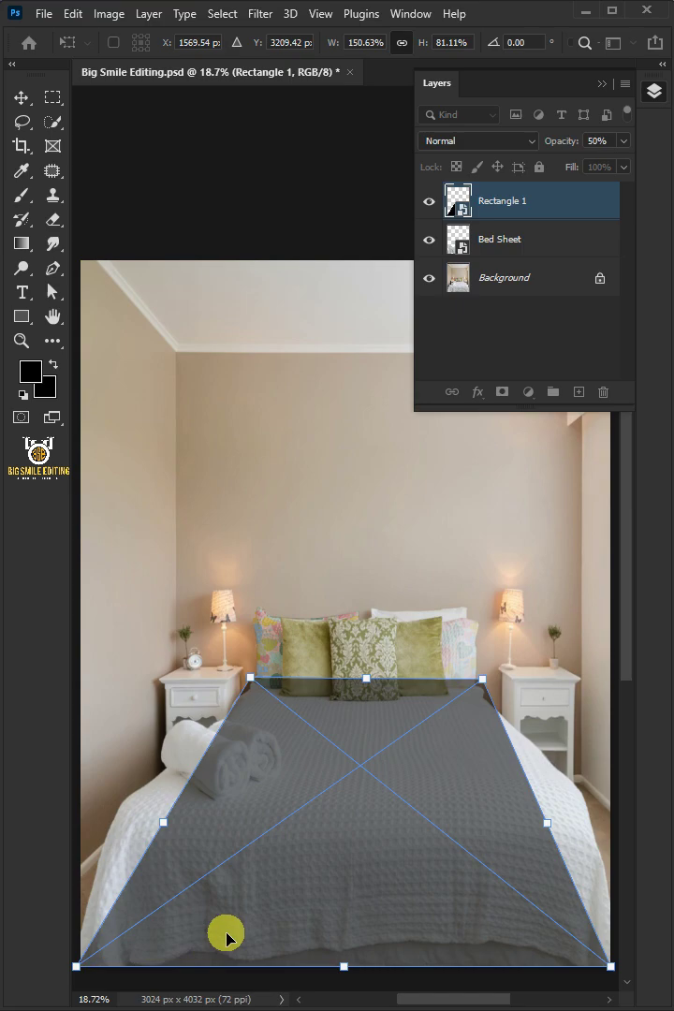
- Warp Rectangle 1 on a 4 x 4 grid, bending its left, right and top edges to the bedsheet
right_click(319, 738)
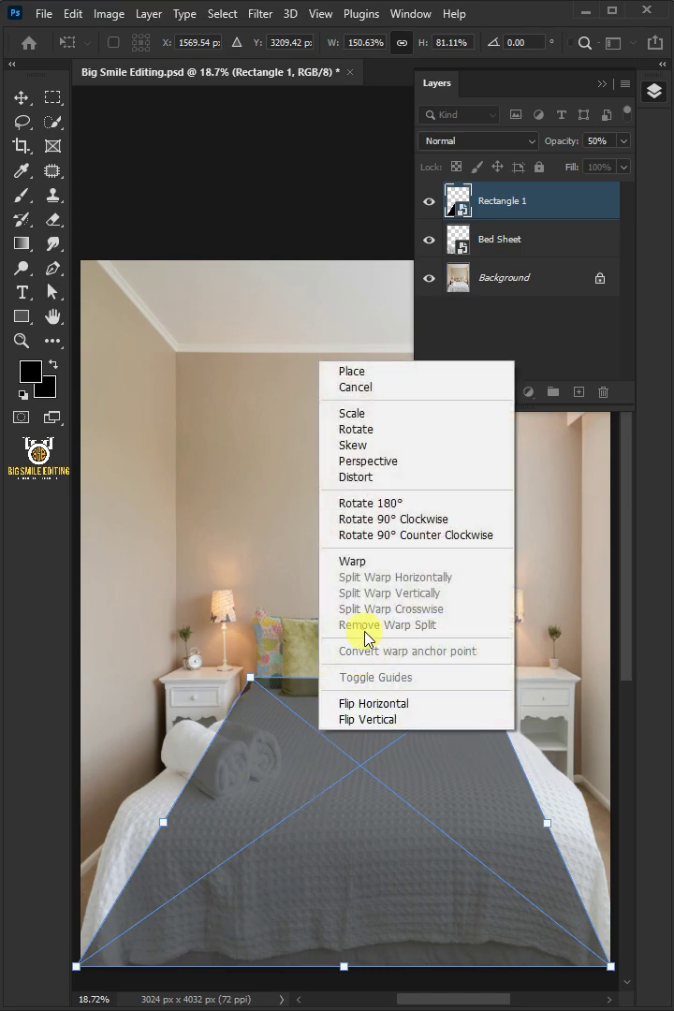
left_click(346, 560)
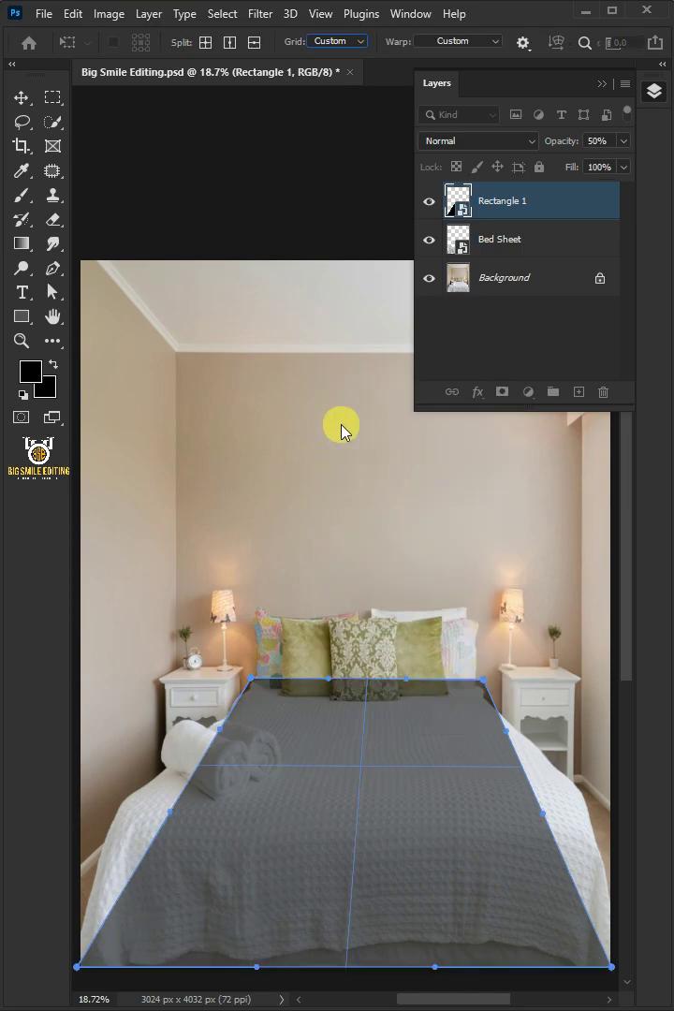
left_click(332, 42)
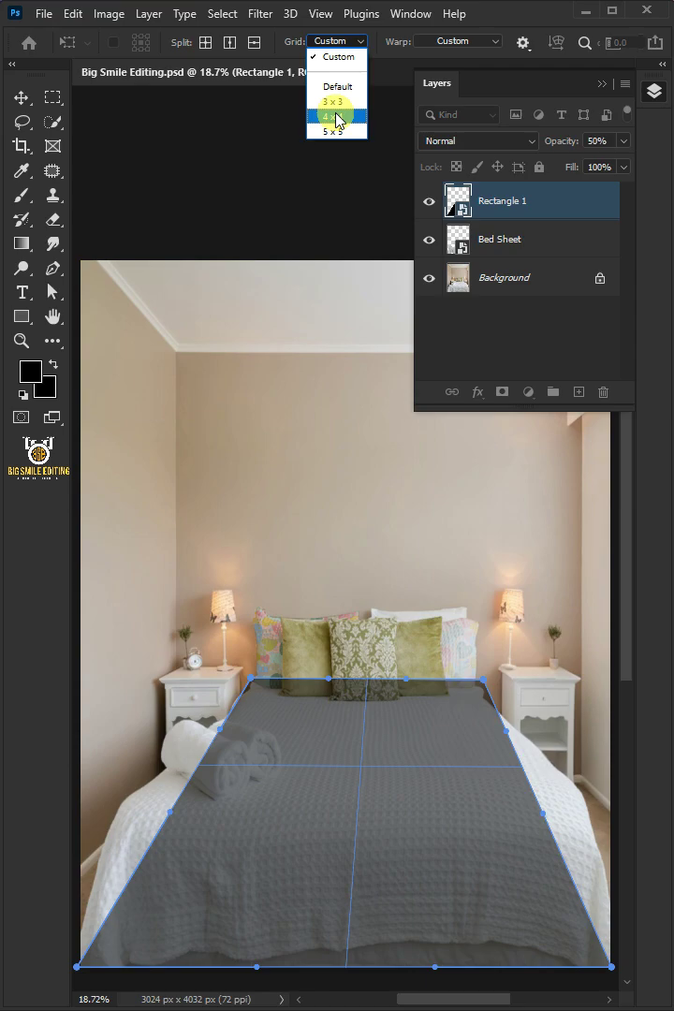
left_click(334, 116)
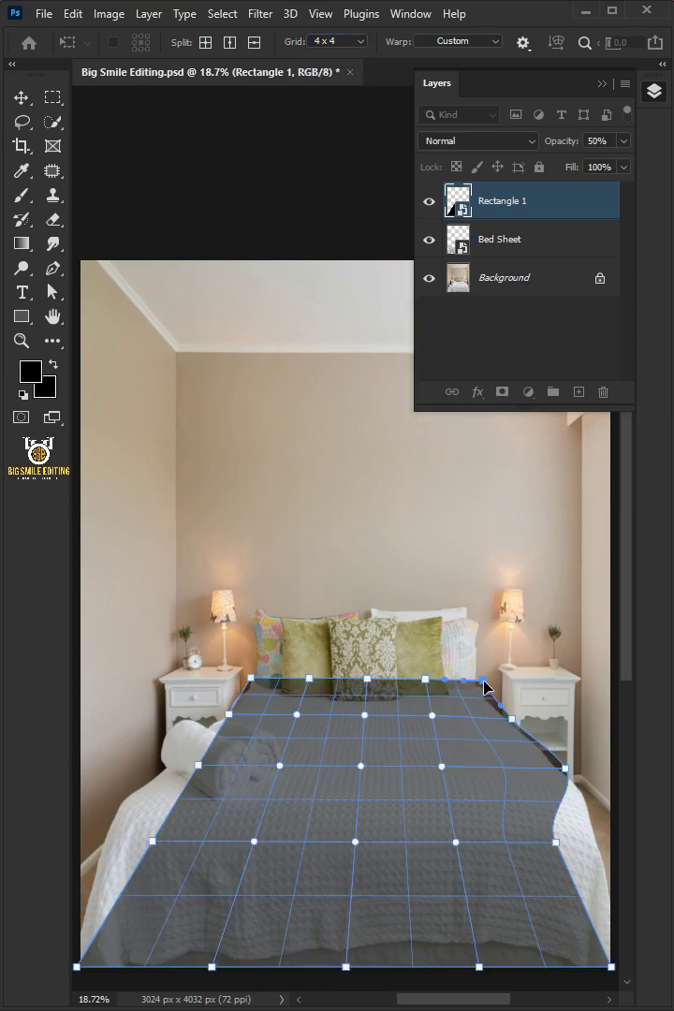
left_click_drag(558, 773, 595, 820)
left_click_drag(152, 840, 106, 816)
left_click_drag(198, 765, 167, 758)
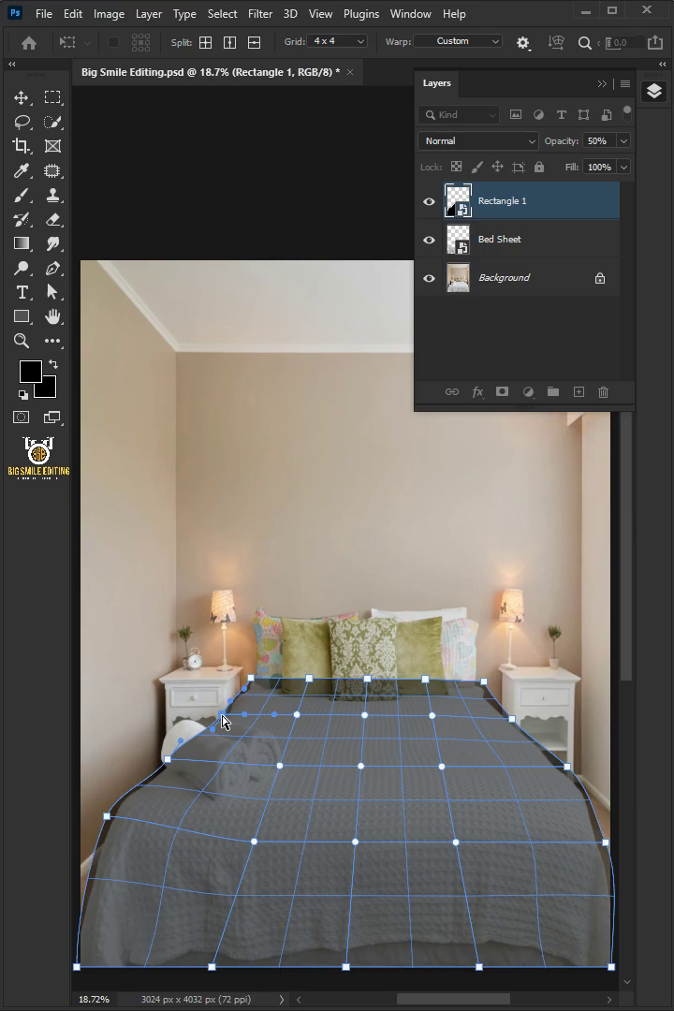
left_click_drag(309, 676, 303, 689)
left_click_drag(468, 681, 482, 680)
left_click_drag(212, 966, 211, 962)
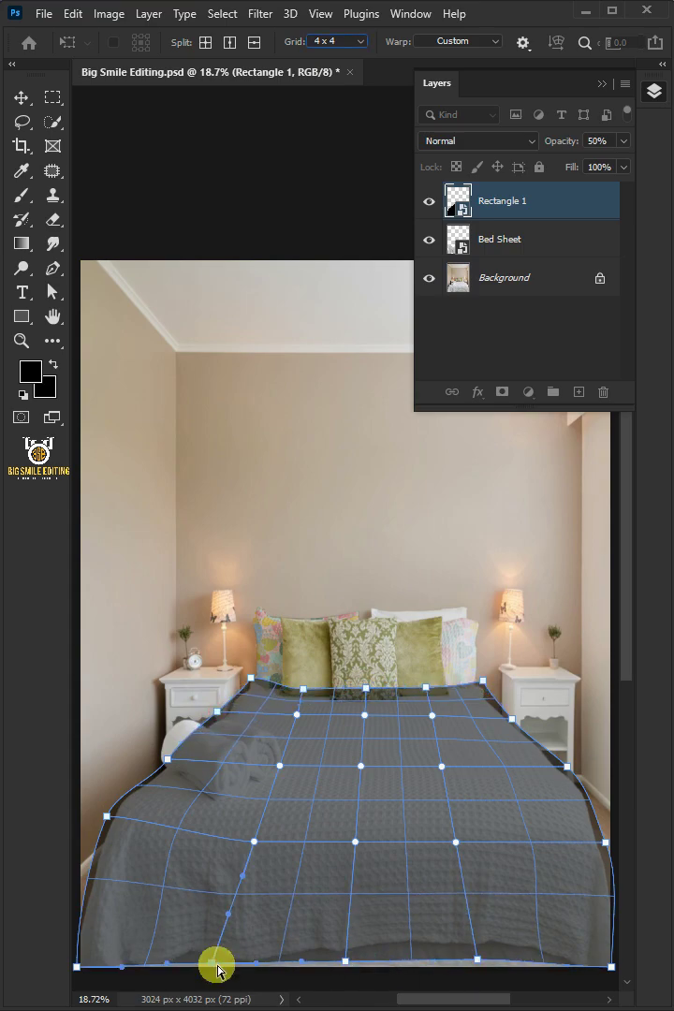
- Commit the warp and clip the rectangle to the Bed Sheet layer
key("Return")
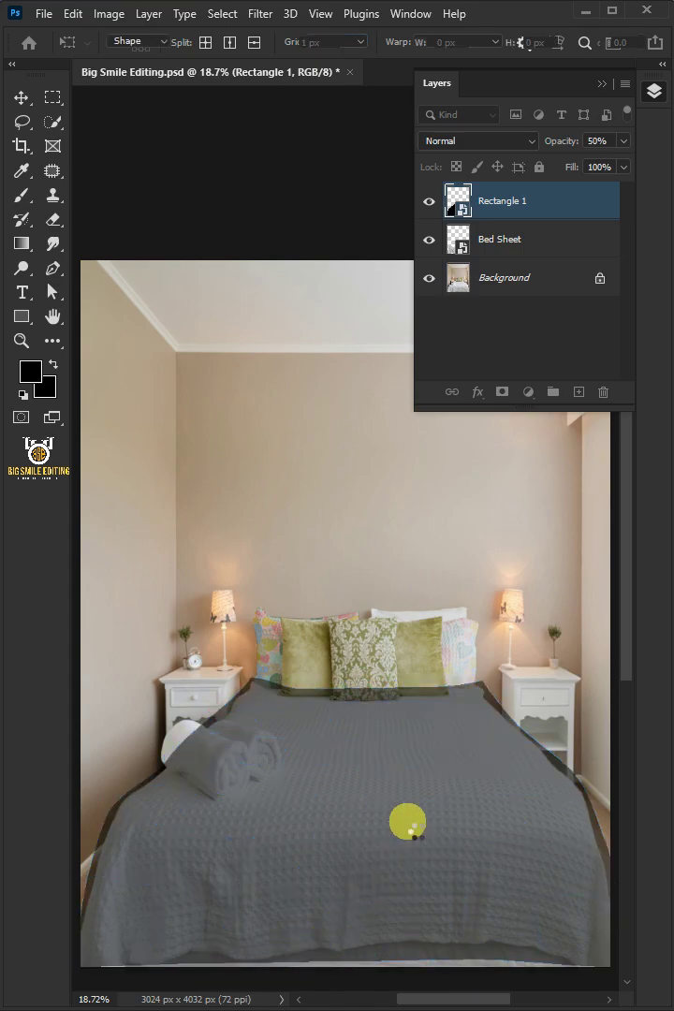
left_click(147, 13)
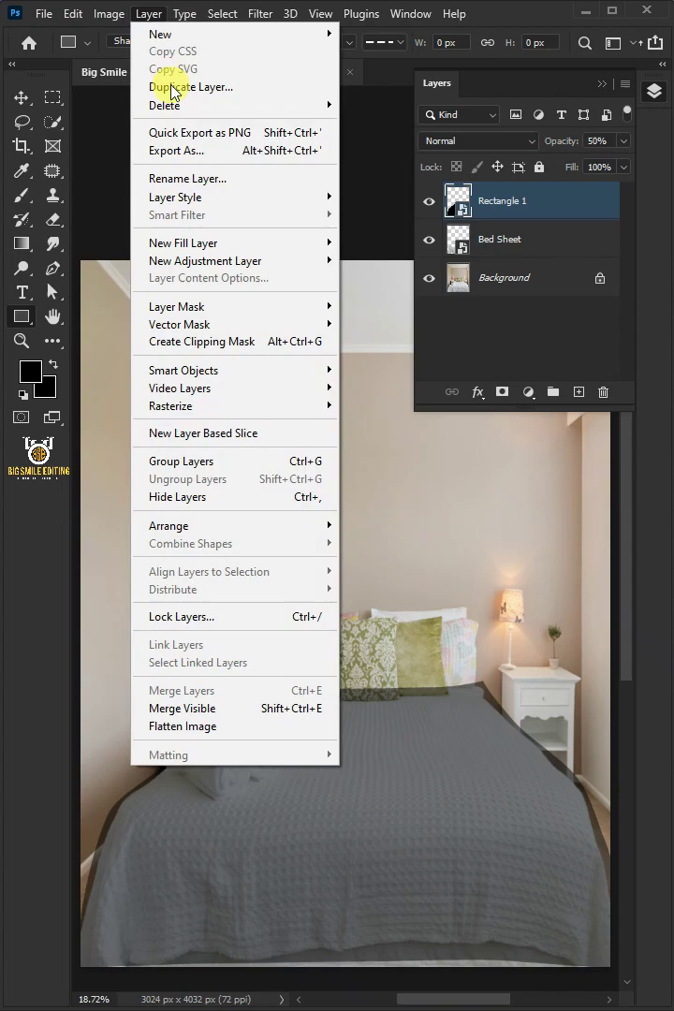
left_click(217, 342)
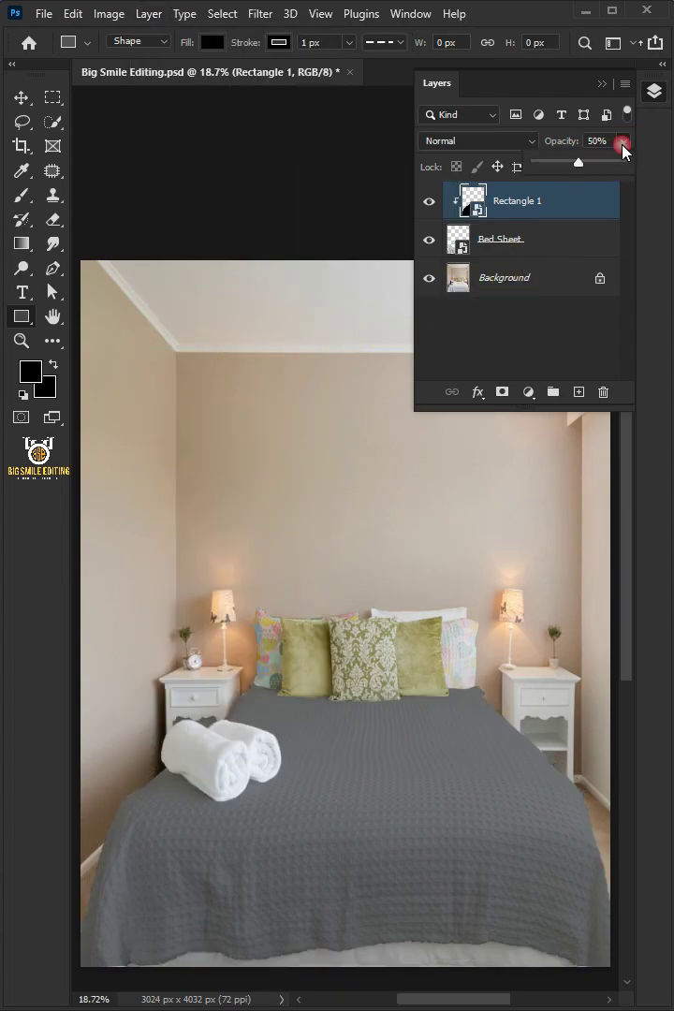
- Set the rectangle to 100% opacity and rename it Pattern Image
left_click_drag(600, 166, 626, 166)
left_click(590, 214)
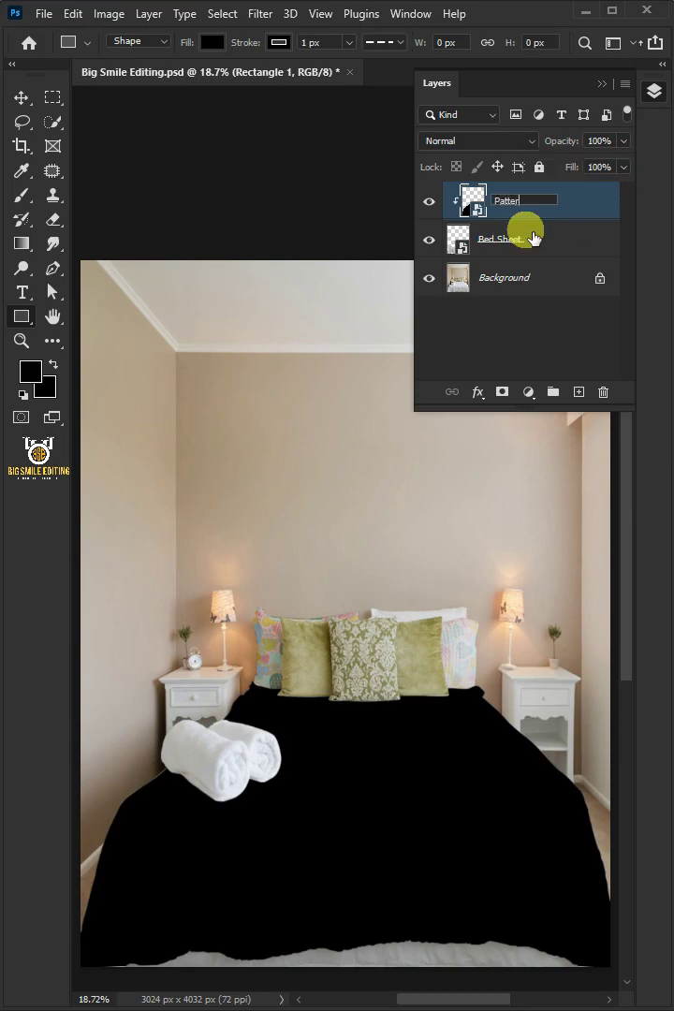
type("Pattern Image")
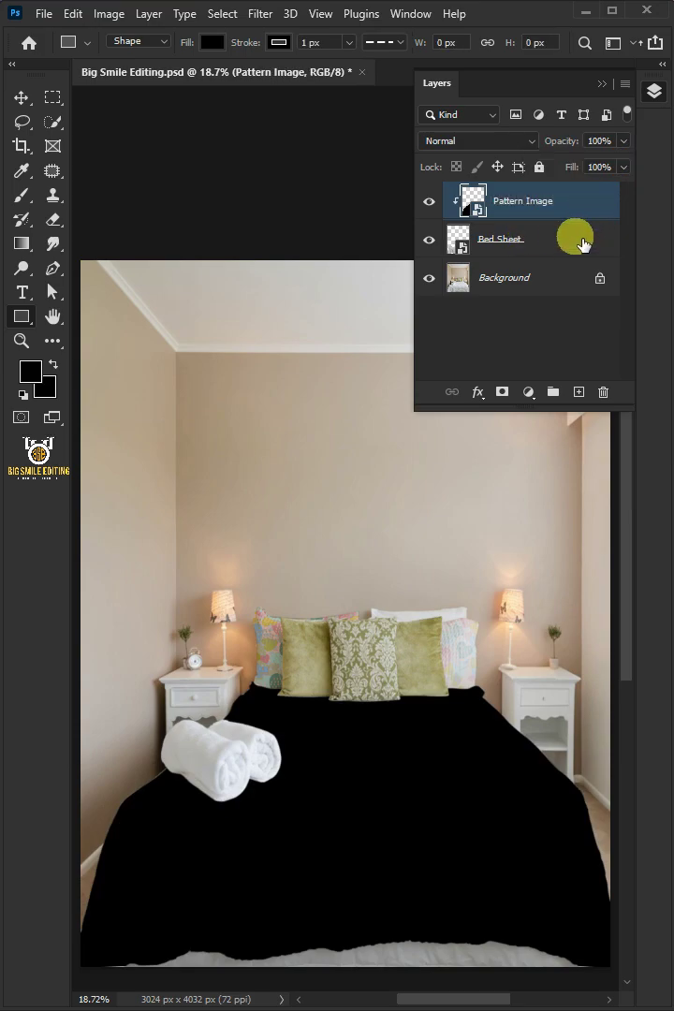
- Open the Pattern Image smart object and place the Heart Pattern image embedded inside it
double_click(477, 204)
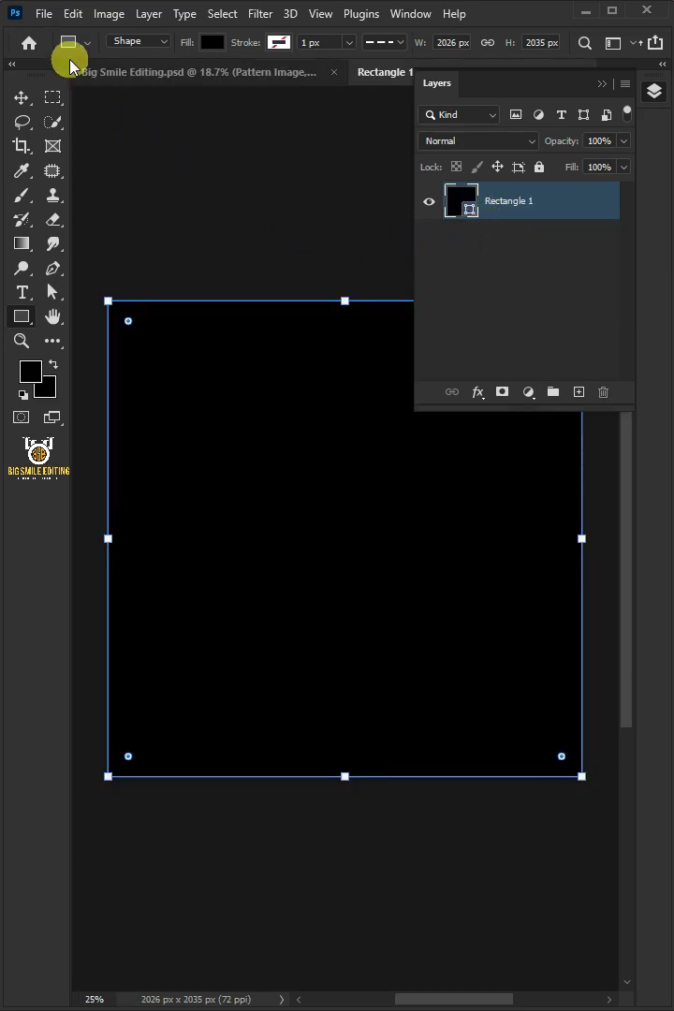
left_click(43, 13)
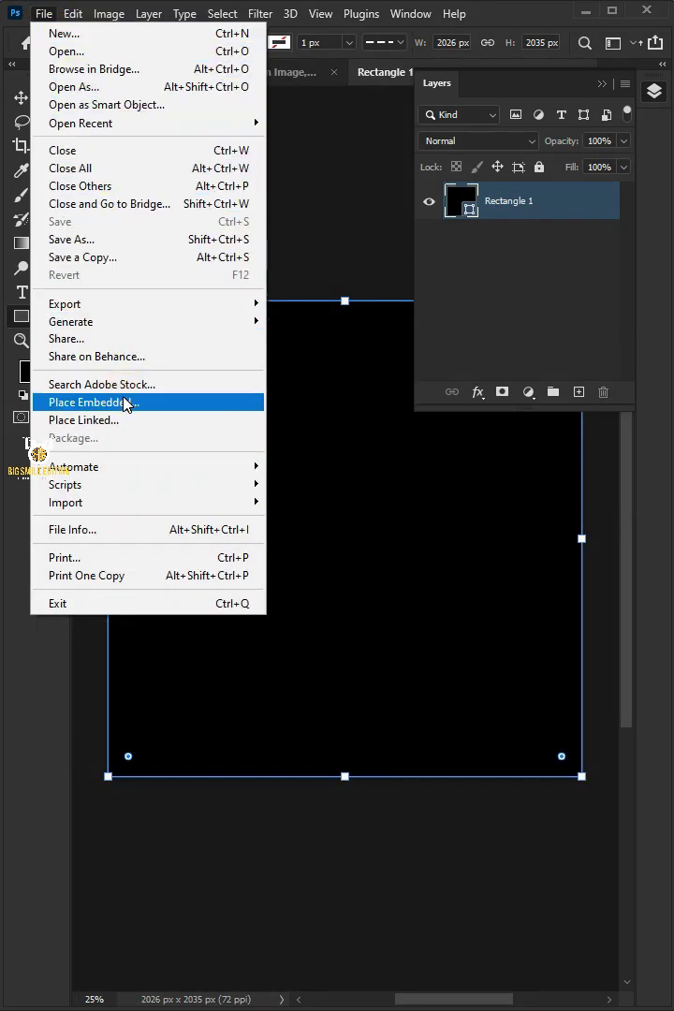
left_click(124, 403)
double_click(377, 376)
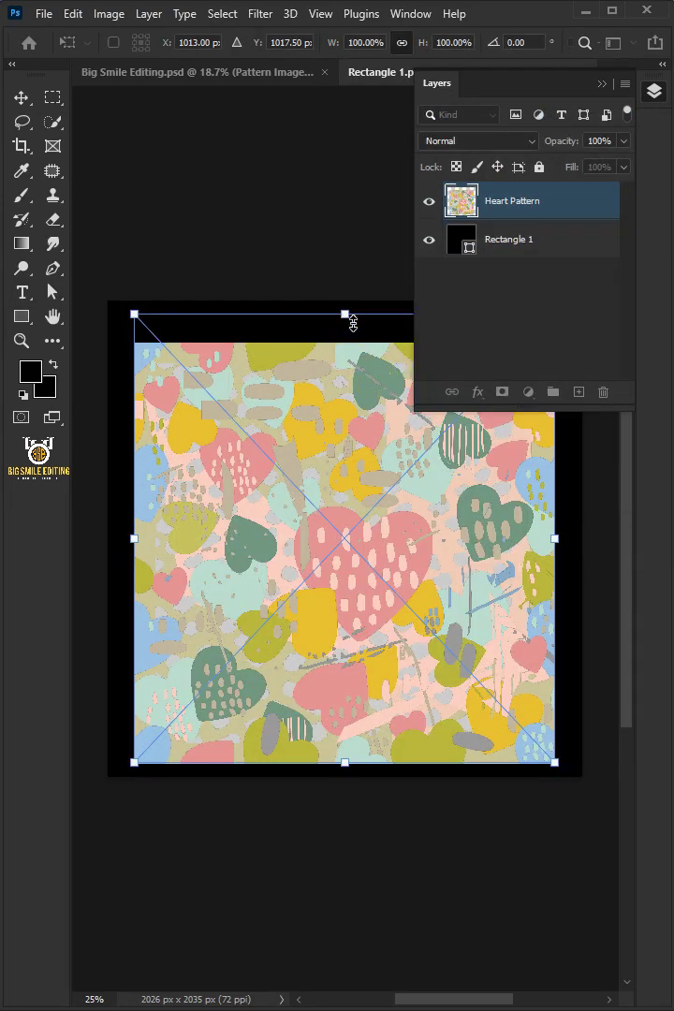
- Scale the Heart Pattern to 115.83% so it fills the whole canvas, and commit it
left_click_drag(353, 322, 346, 266)
left_click_drag(343, 764, 349, 784)
left_click_drag(339, 554, 340, 558)
left_click(345, 785)
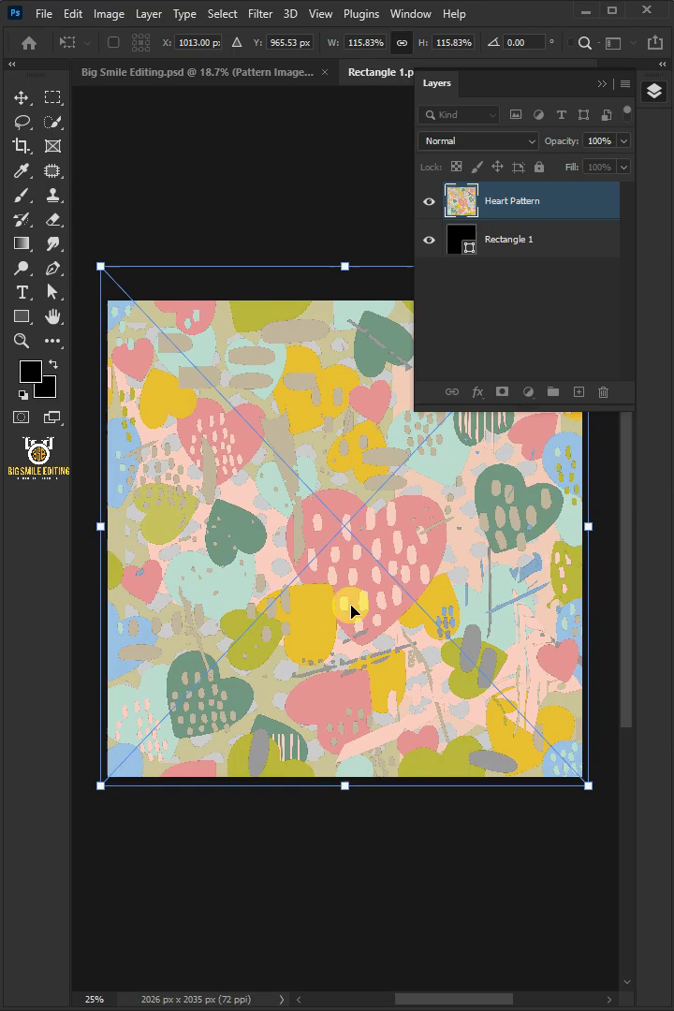
key("Return")
key("u")
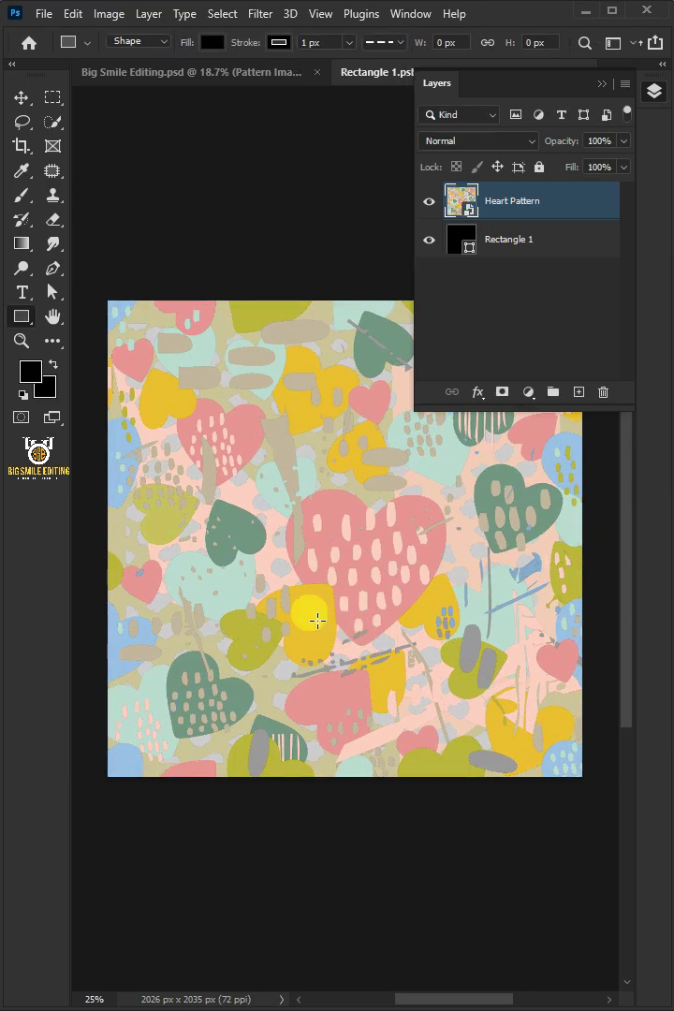
- Save the smart object's contents and close the Rectangle 1 document
left_click(43, 14)
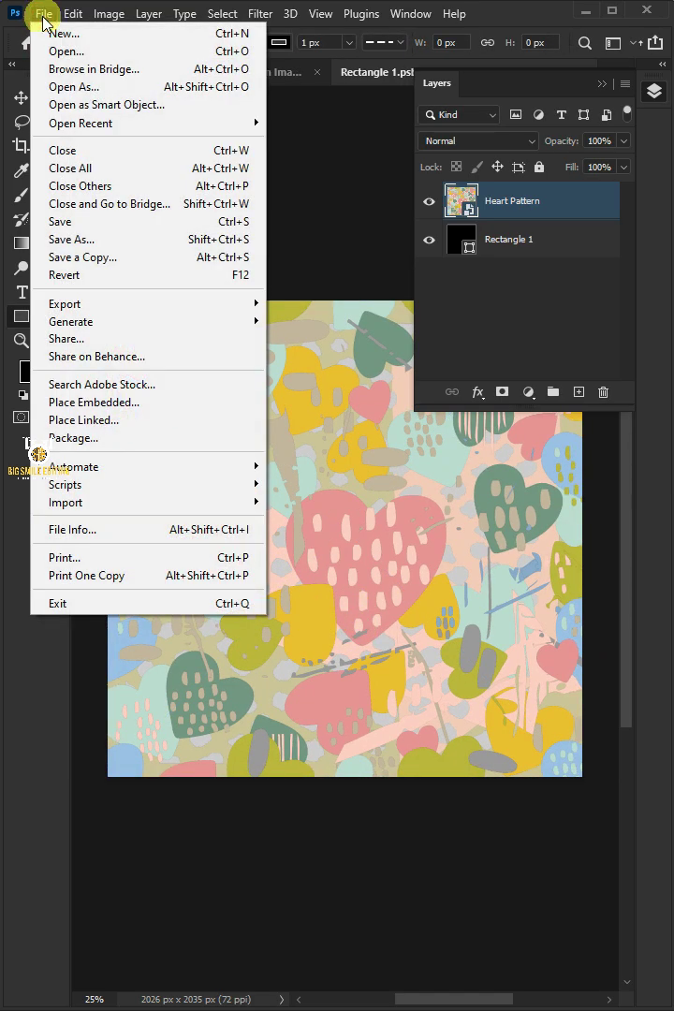
left_click(94, 222)
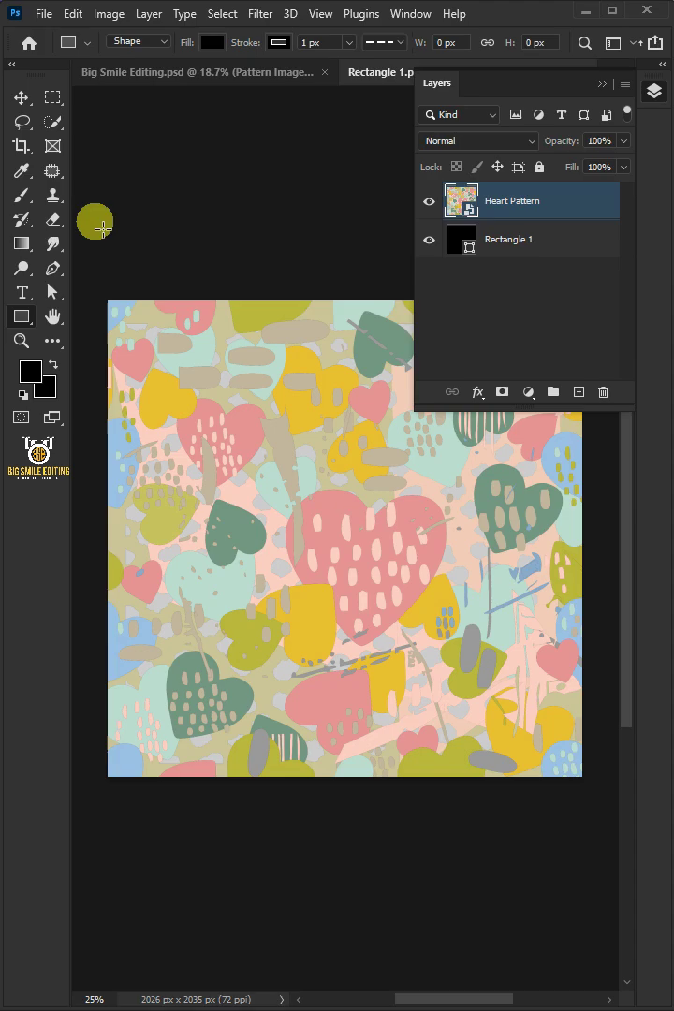
right_click(356, 72)
left_click(374, 109)
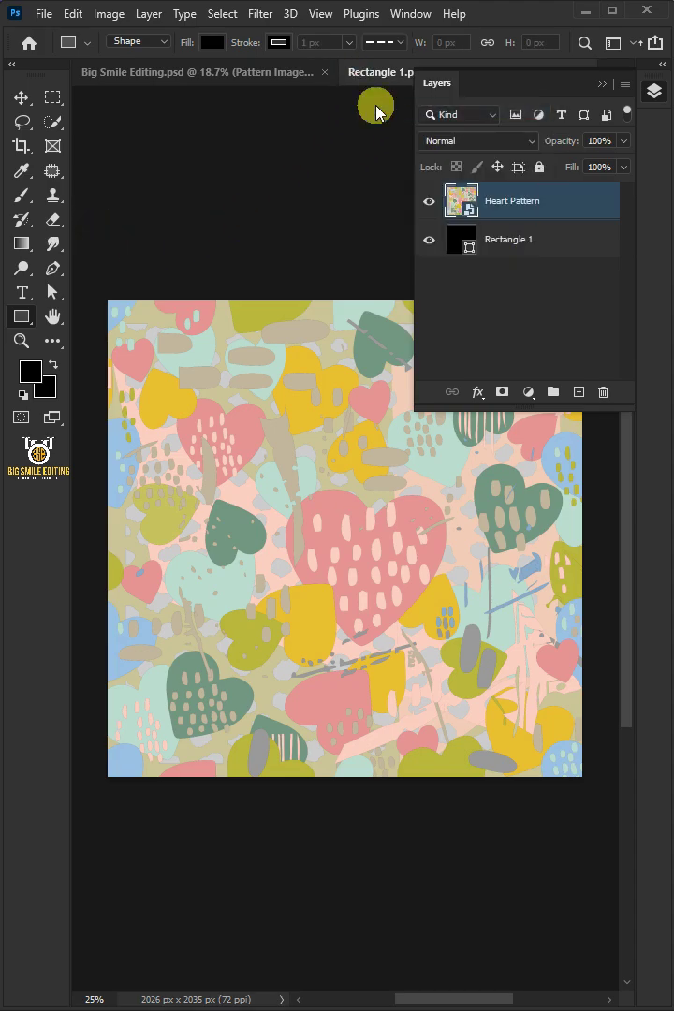
- Displace the heart pattern with Displacement.psd at scale 10/10 using Wrap Around, then blend it in Multiply
left_click(260, 14)
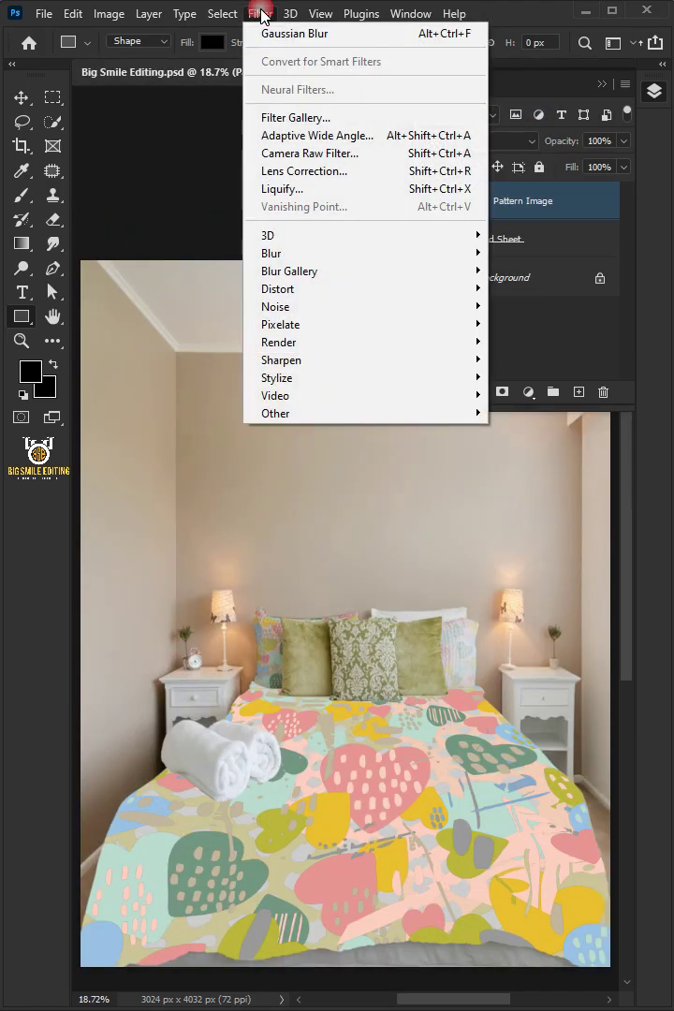
mouse_move(287, 292)
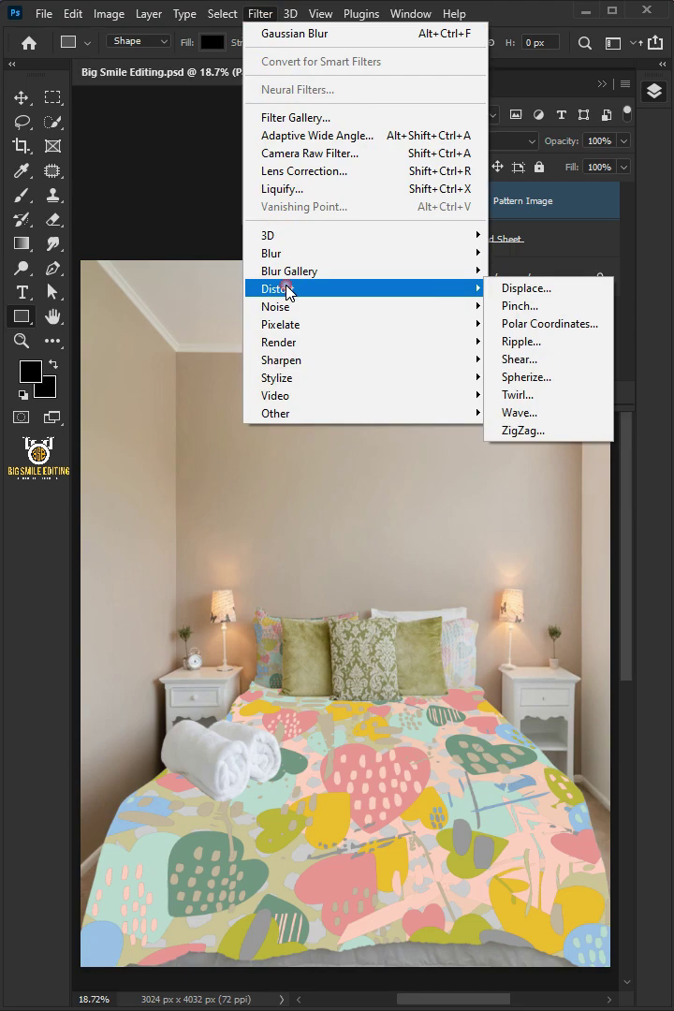
left_click(517, 287)
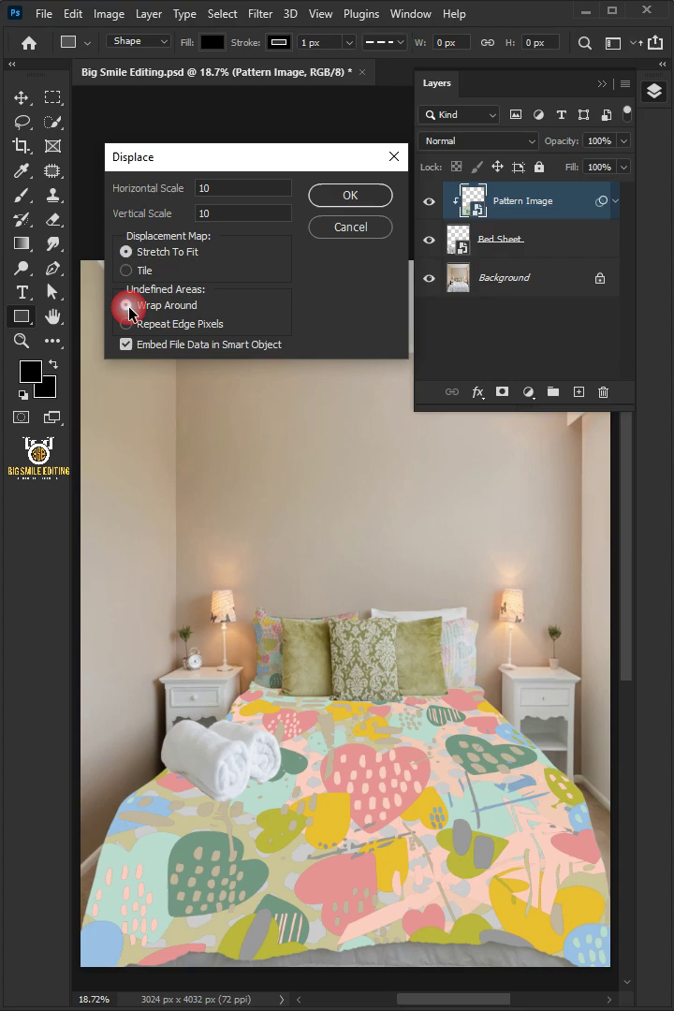
left_click(350, 194)
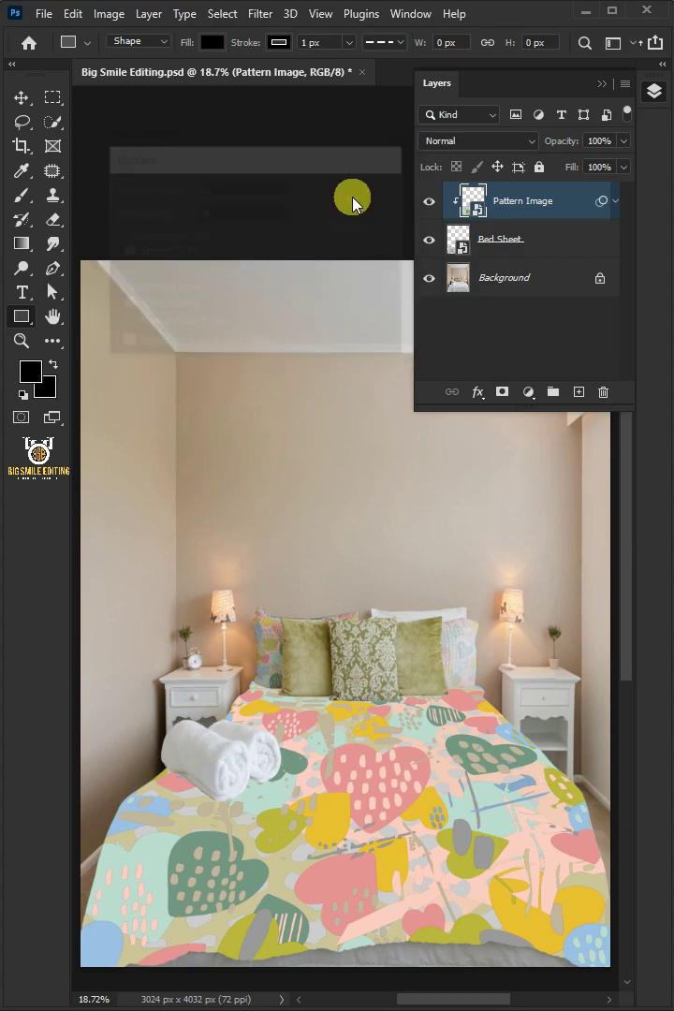
left_click(501, 257)
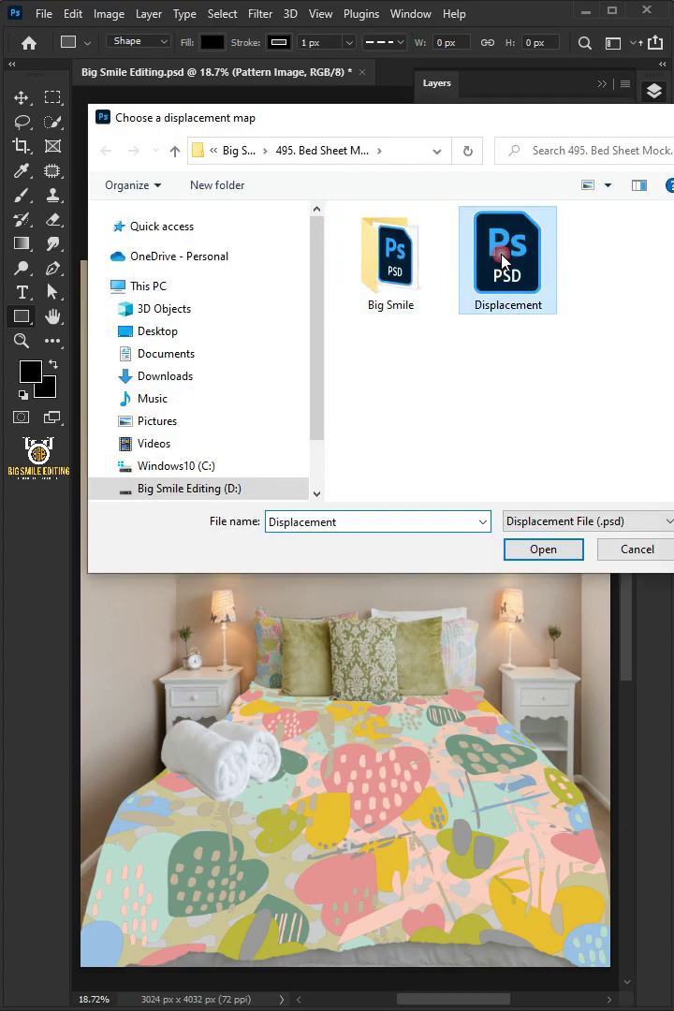
left_click(540, 549)
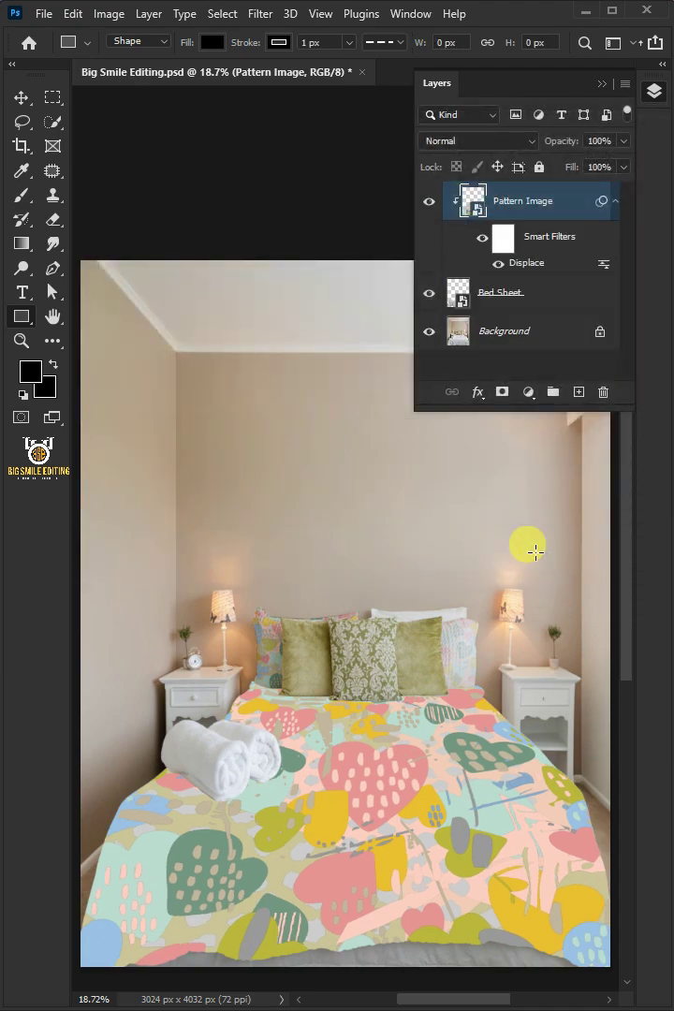
left_click(533, 143)
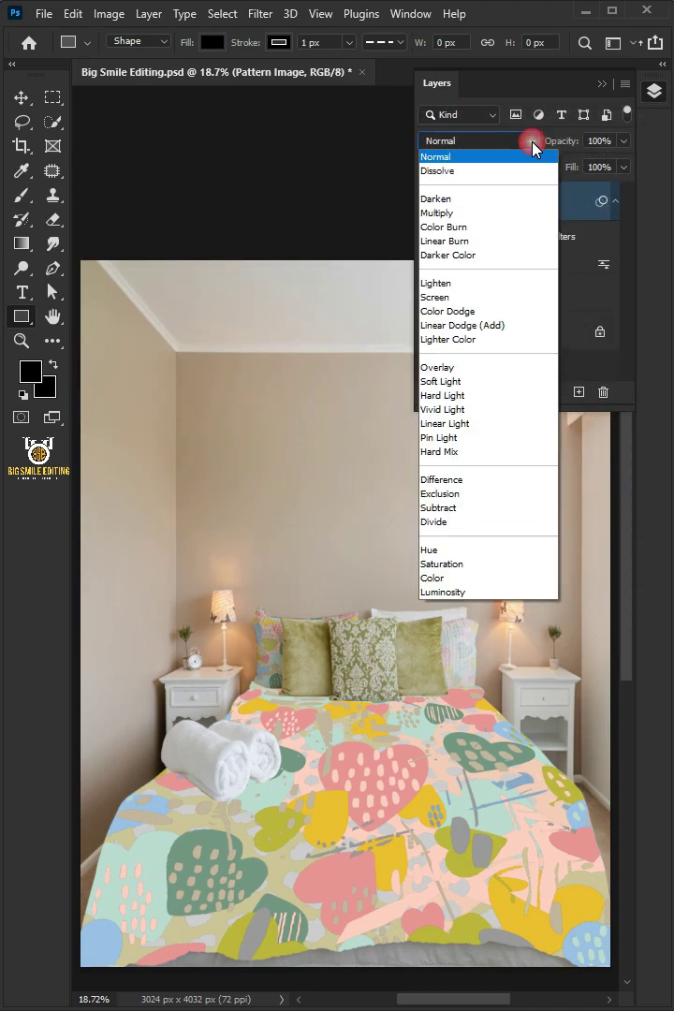
left_click(433, 215)
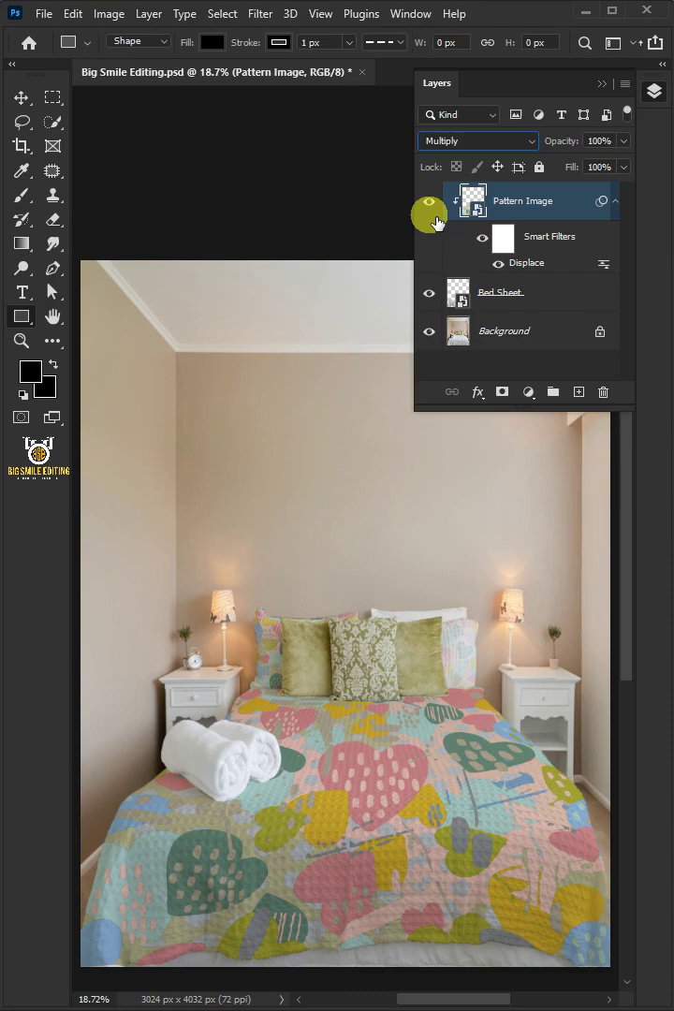
- Split Pattern Image's Underlying Layer white Blend If slider to 190/255
left_click(478, 391)
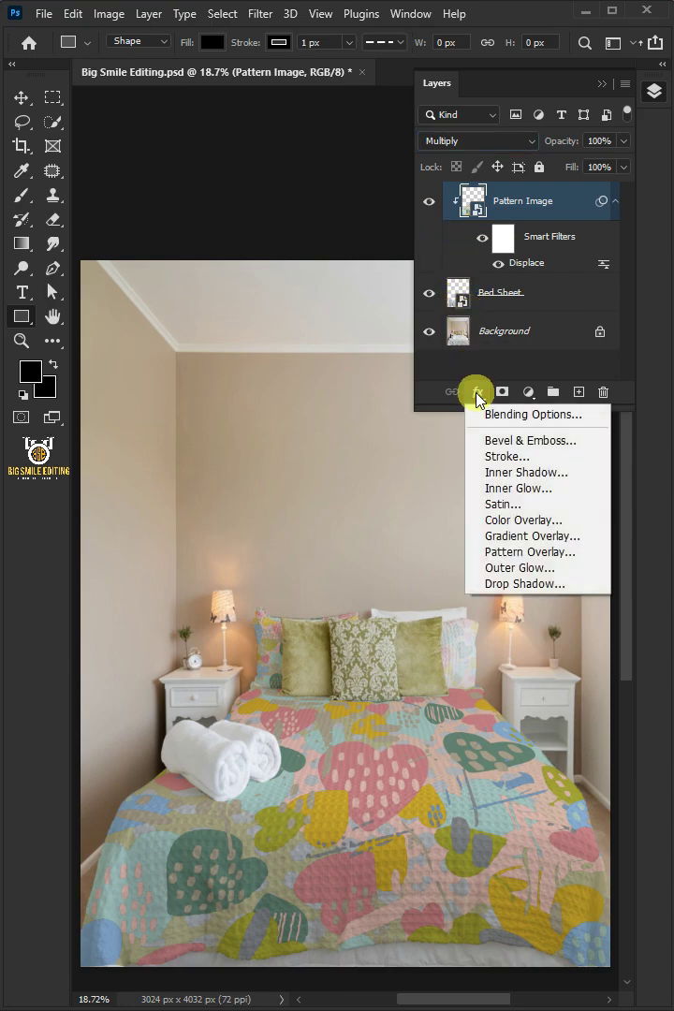
left_click(543, 415)
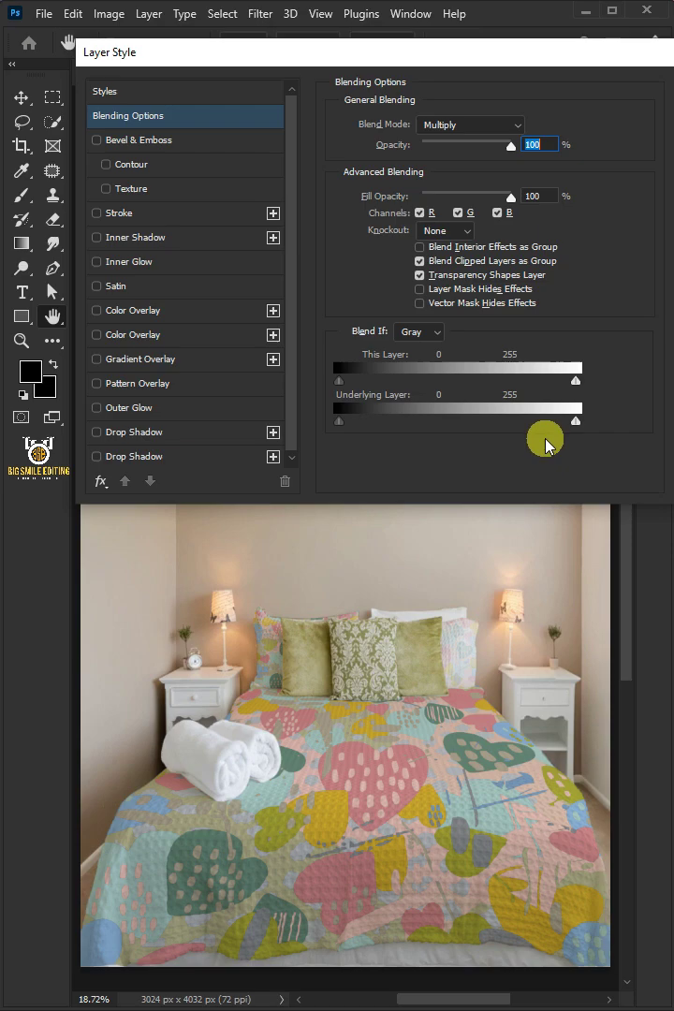
left_click_drag(566, 430, 530, 435)
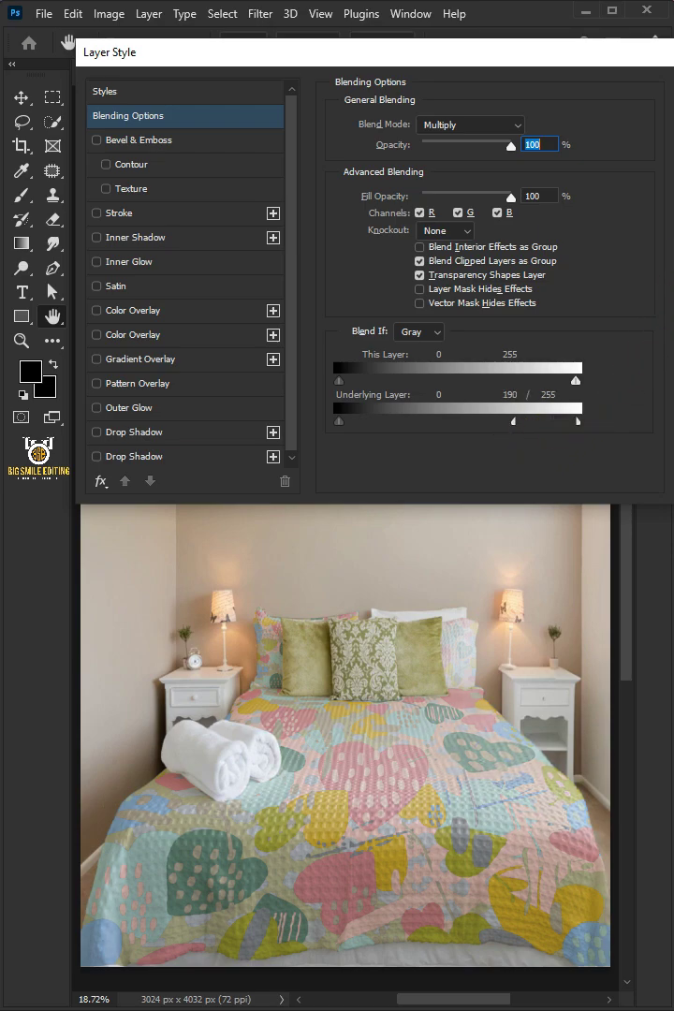
key("Return")
- Hide and re-show Pattern Image to compare against the plain bedsheet
left_click(545, 216)
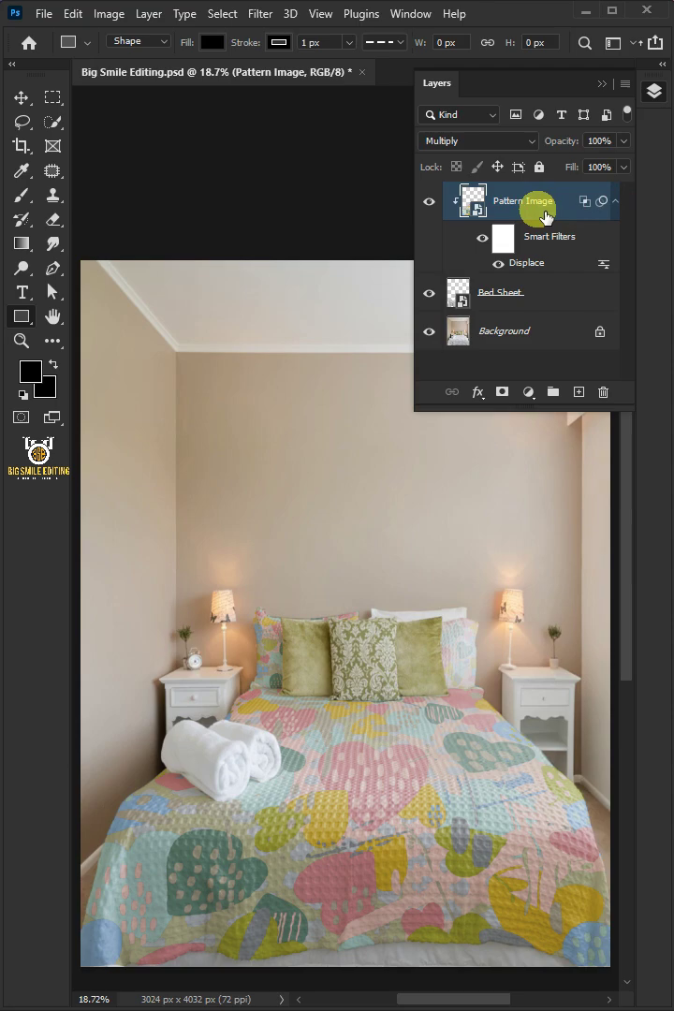
left_click(430, 204)
left_click(430, 202)
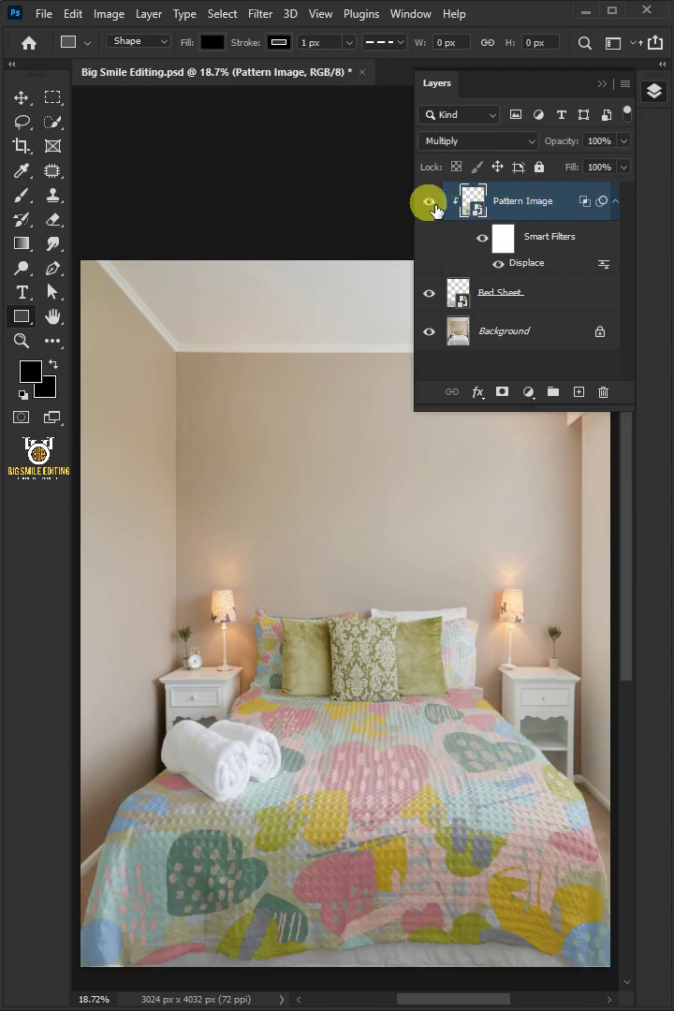